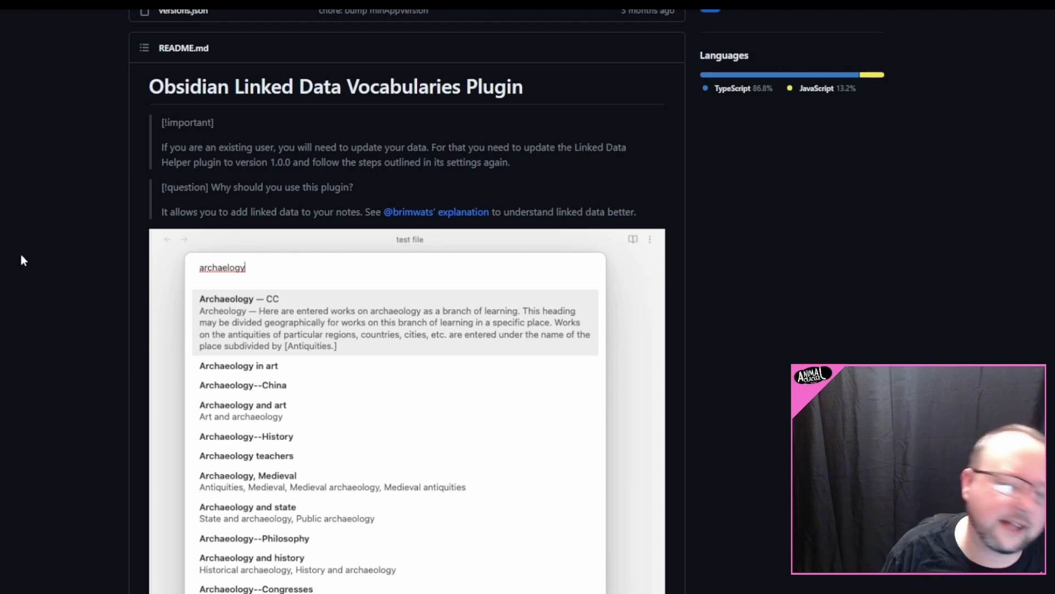
{"action": "key", "text": "ctrl+Tab"}
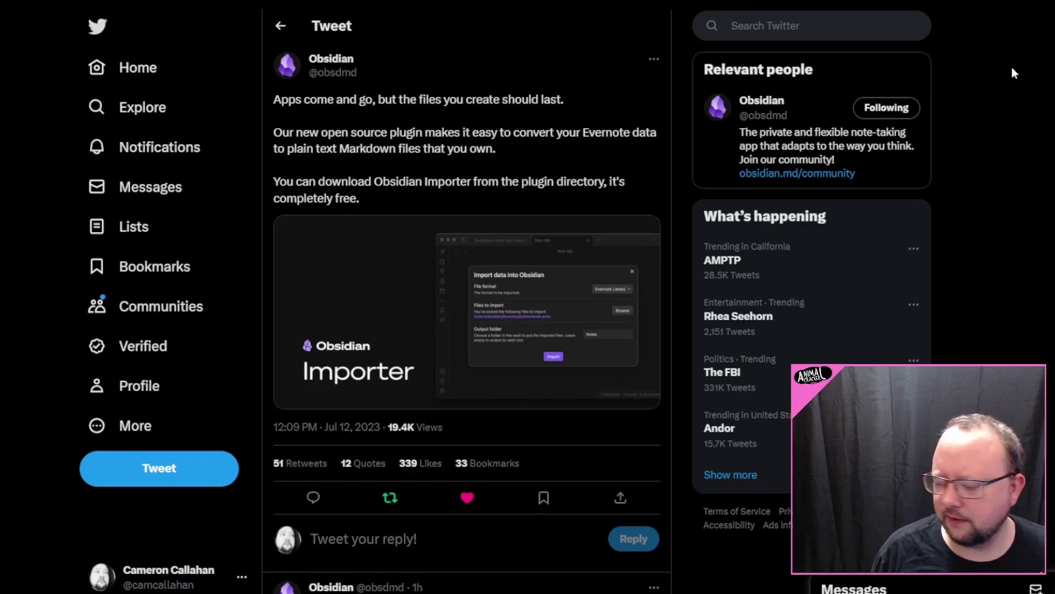
Search the community plugins catalogue for 'importer' and open the Importer plugin's details.
{"action": "key", "text": "alt+Tab"}
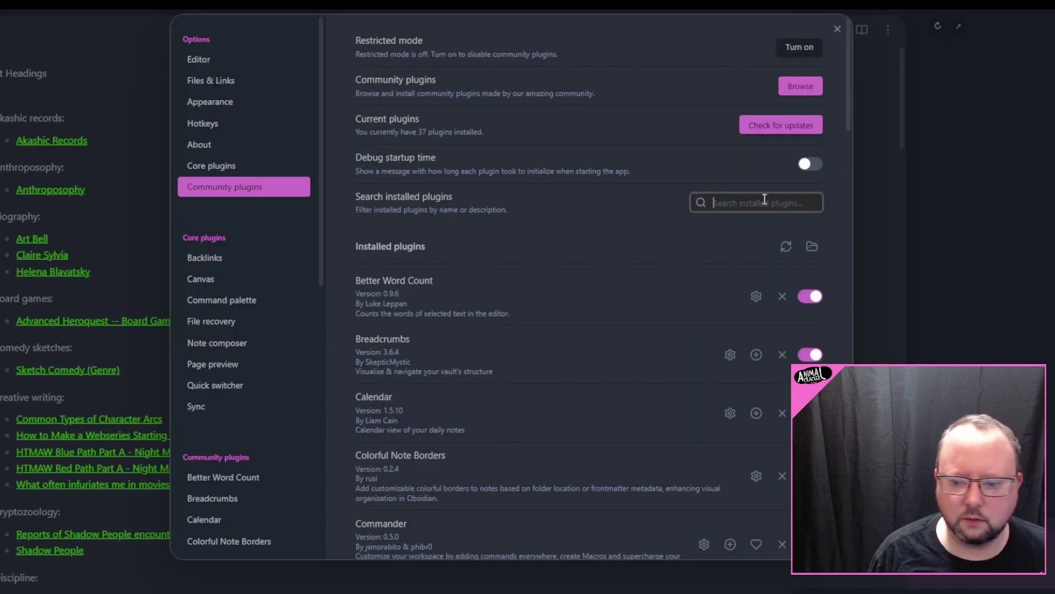
{"action": "left_click", "coordinate": [800, 88]}
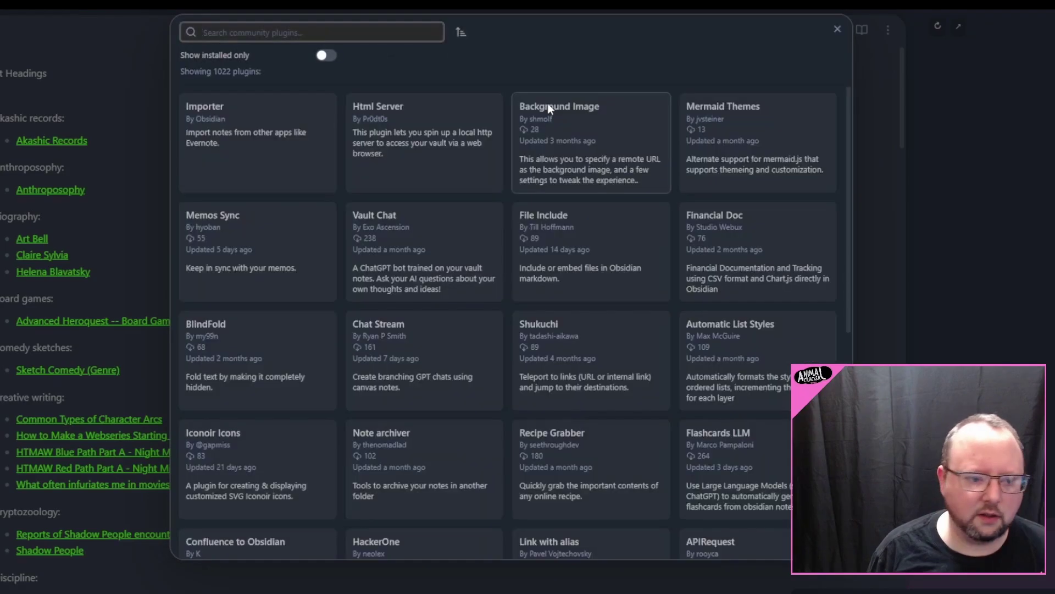
{"action": "type", "text": "importer"}
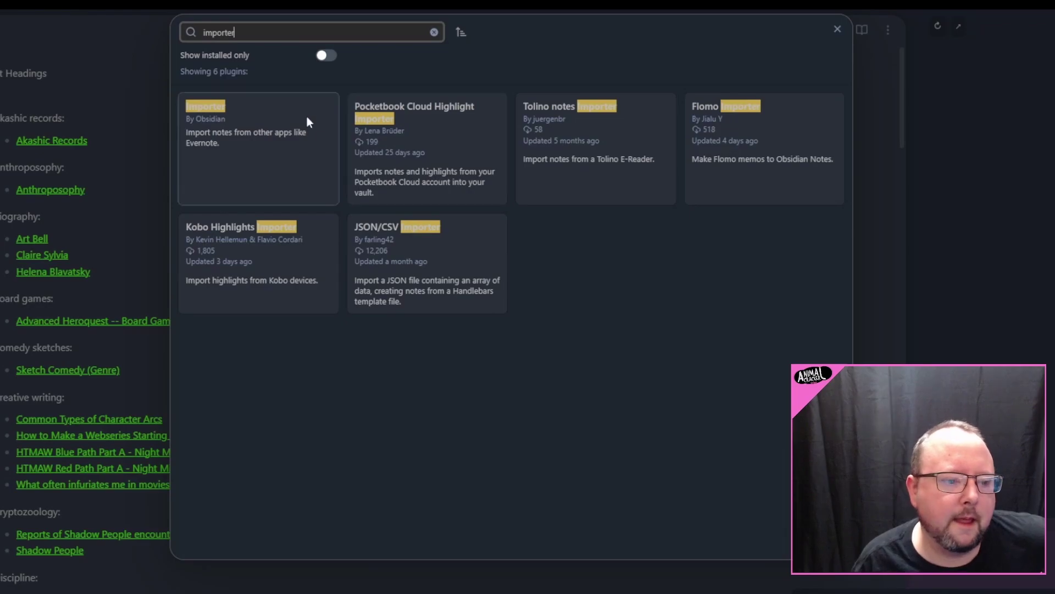
{"action": "left_click", "coordinate": [229, 112]}
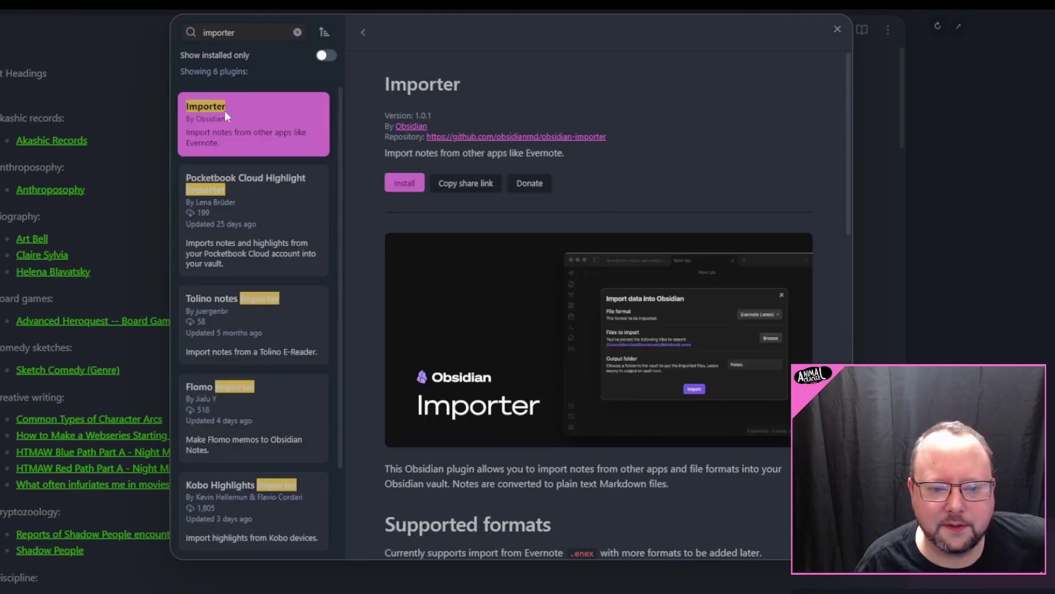
Read the Importer description, highlighting Evernote .enex support and planned HTML/folder formats.
{"action": "scroll", "coordinate": [805, 337], "scroll_direction": "down", "scroll_amount": 4}
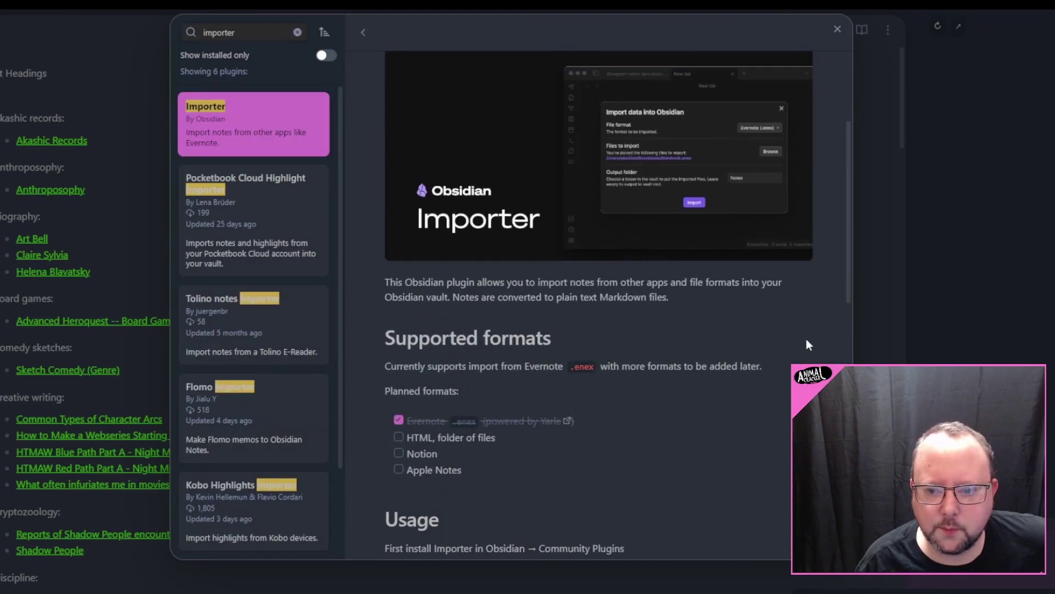
{"action": "scroll", "coordinate": [823, 351], "scroll_direction": "up", "scroll_amount": 2}
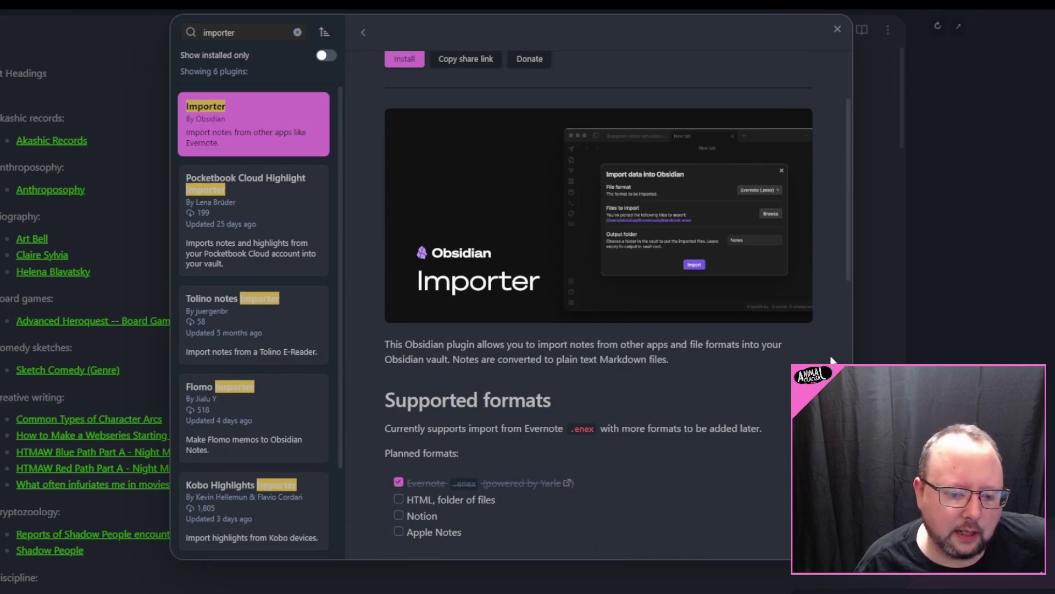
{"action": "scroll", "coordinate": [831, 360], "scroll_direction": "down", "scroll_amount": 5}
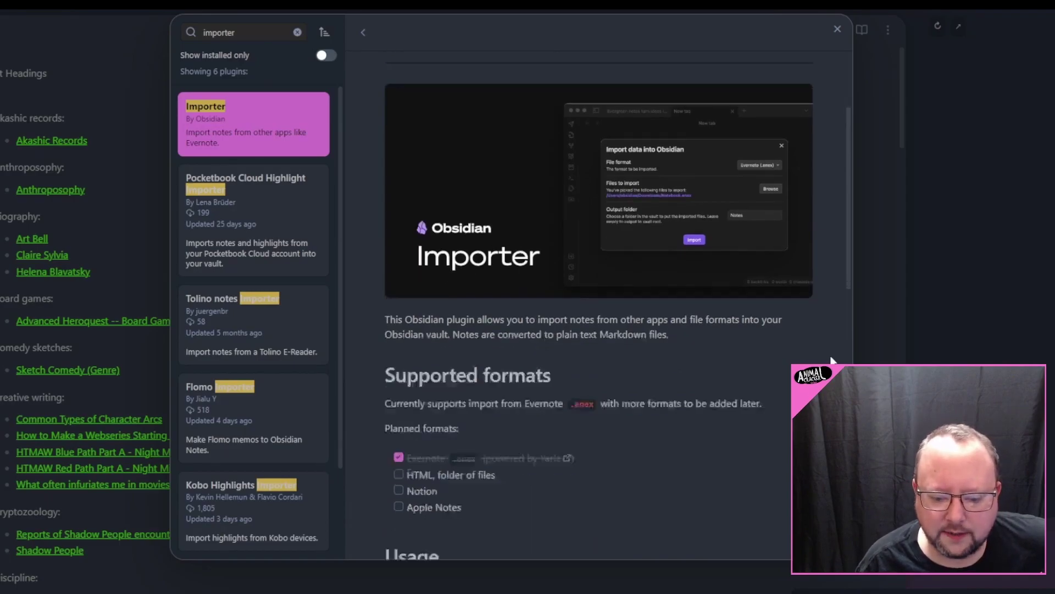
{"action": "left_click_drag", "start_coordinate": [499, 180], "coordinate": [680, 181]}
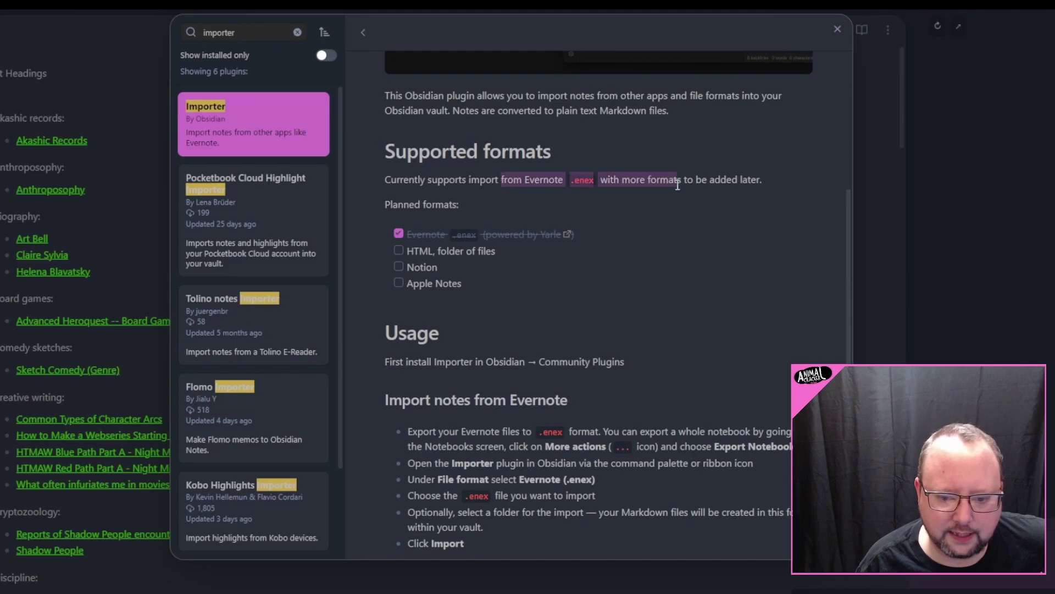
{"action": "left_click", "coordinate": [670, 232]}
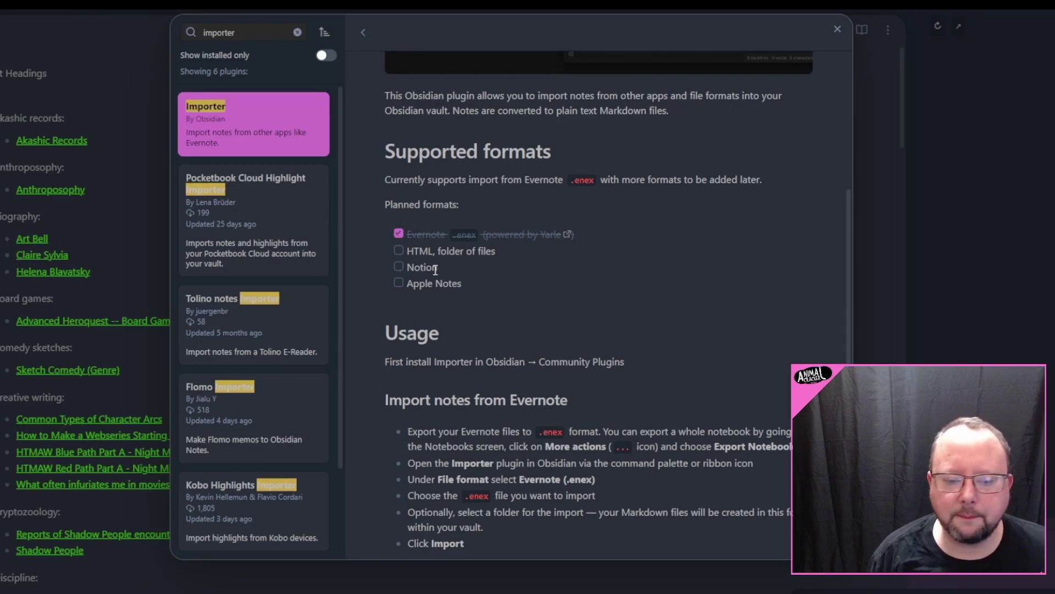
{"action": "left_click_drag", "start_coordinate": [500, 249], "coordinate": [403, 250]}
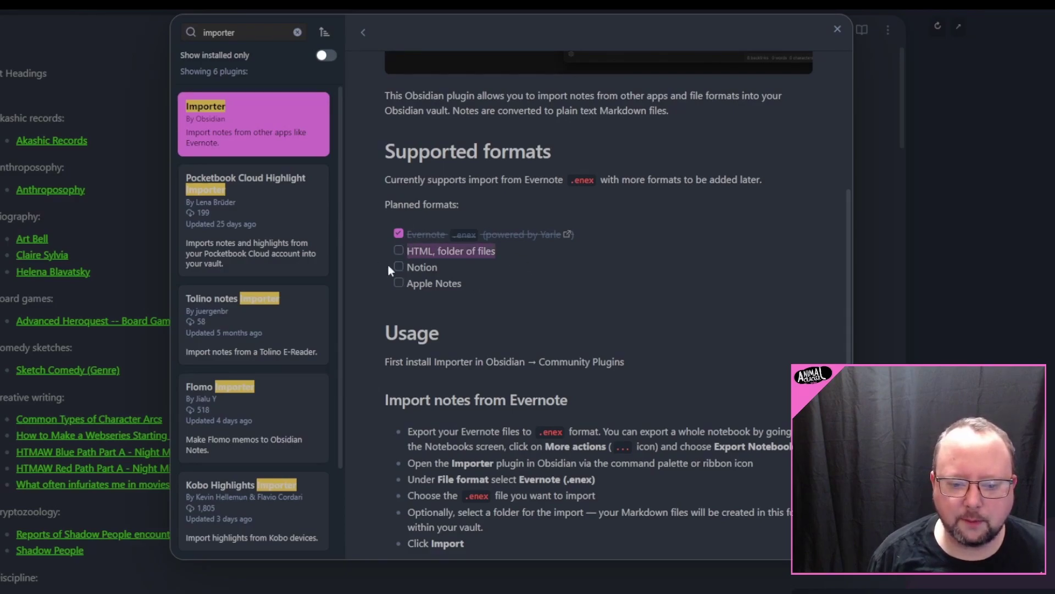
{"action": "left_click", "coordinate": [468, 272]}
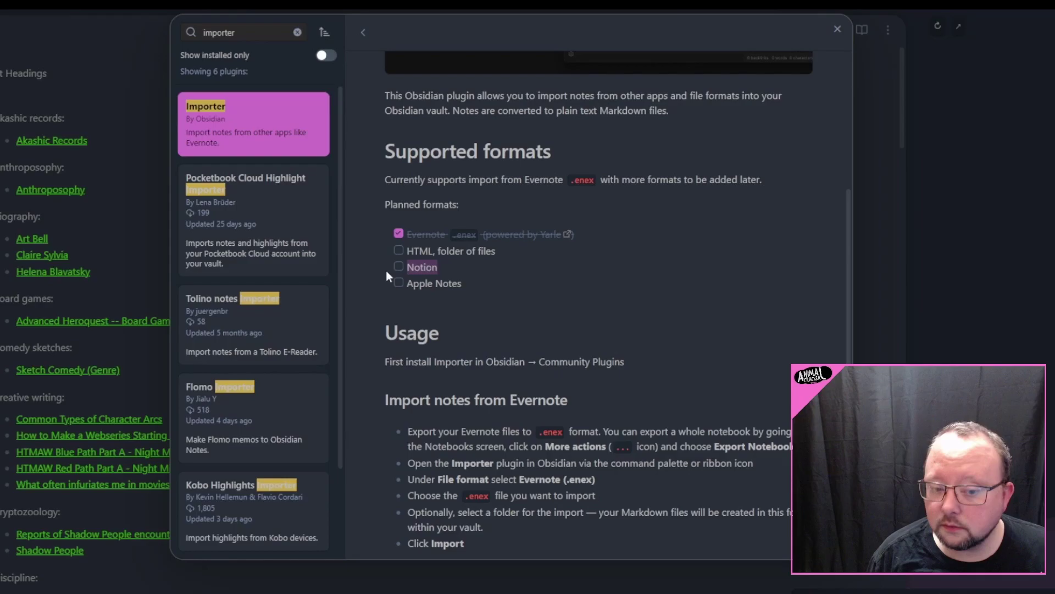
{"action": "left_click_drag", "start_coordinate": [411, 282], "coordinate": [569, 289]}
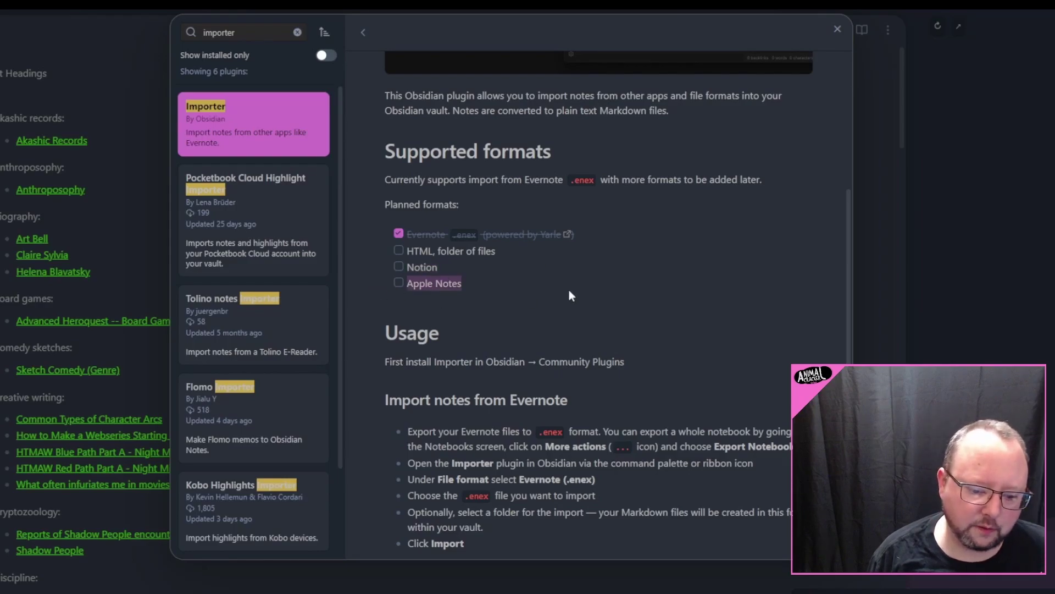
{"action": "scroll", "coordinate": [672, 276], "scroll_direction": "down", "scroll_amount": 5}
{"action": "scroll", "coordinate": [825, 224], "scroll_direction": "down", "scroll_amount": 5}
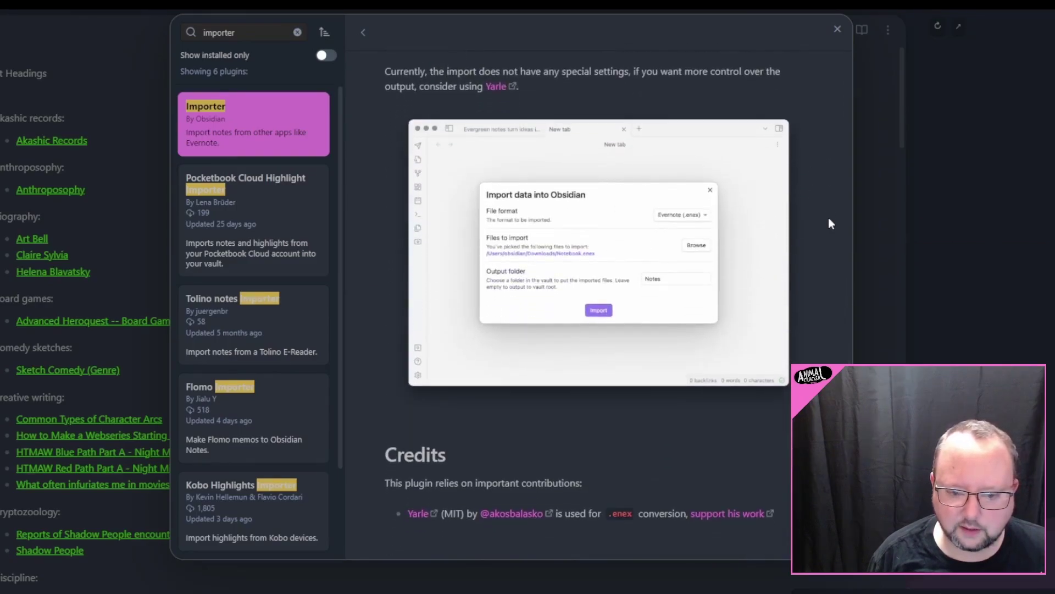
{"action": "scroll", "coordinate": [830, 223], "scroll_direction": "up", "scroll_amount": 15}
{"action": "scroll", "coordinate": [829, 217], "scroll_direction": "up", "scroll_amount": 3}
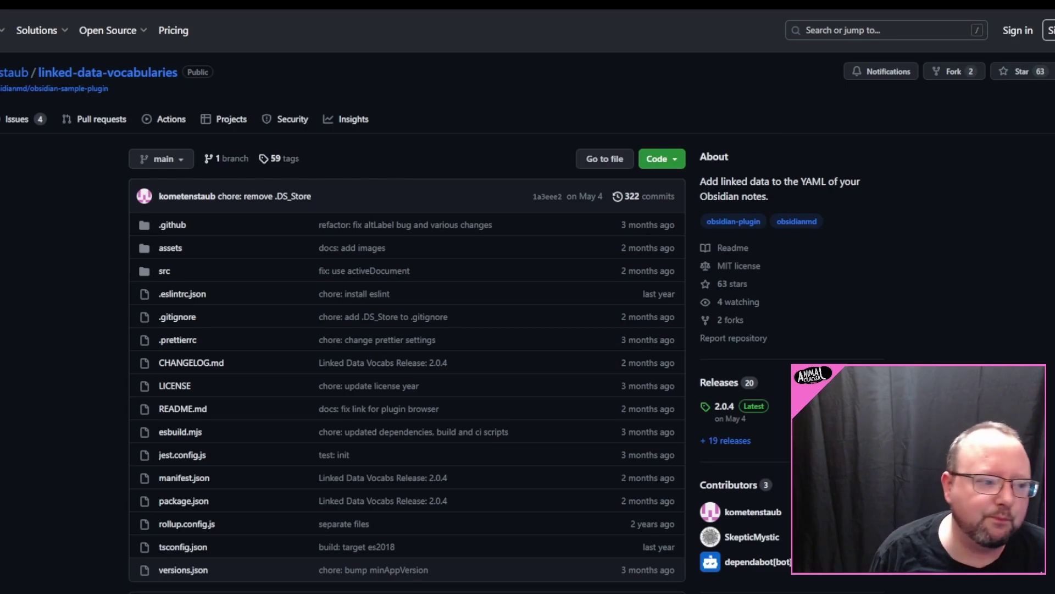
Scroll the linked-data-vocabularies README down to its archaeology subject-heading search example.
{"action": "scroll", "coordinate": [22, 203], "scroll_direction": "down", "scroll_amount": 9}
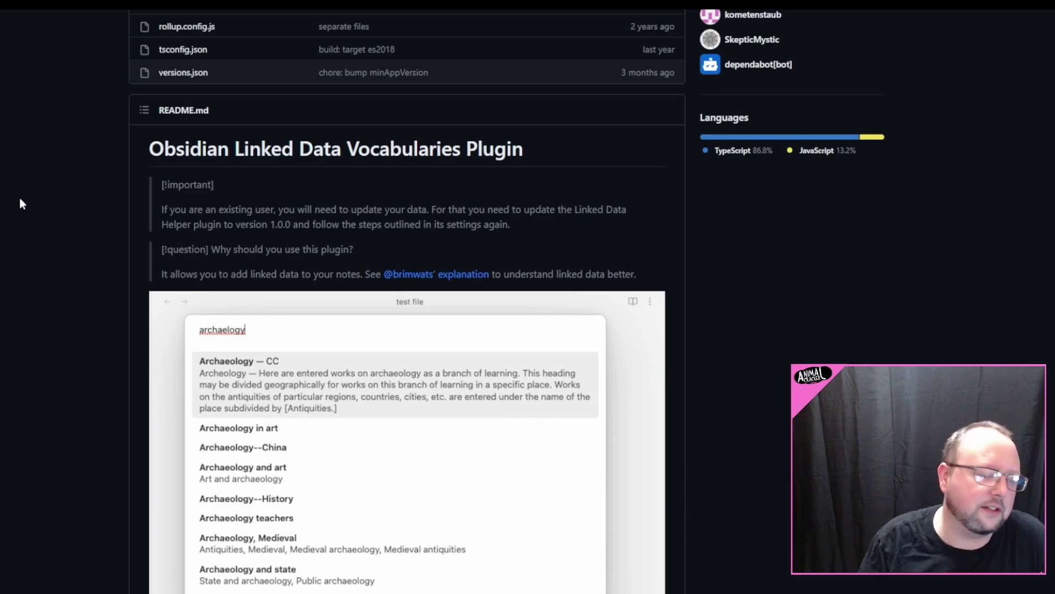
Go back to the Linked Data Helper repository README, then return to its Obsidian settings.
{"action": "scroll", "coordinate": [39, 91], "scroll_direction": "down", "scroll_amount": 1}
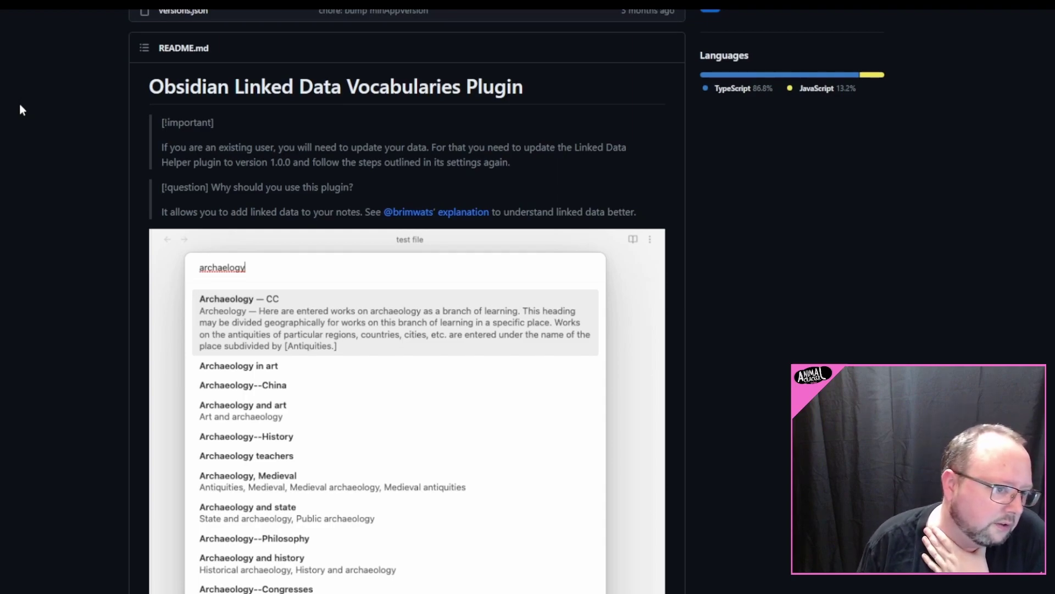
{"action": "key", "text": "alt+Left"}
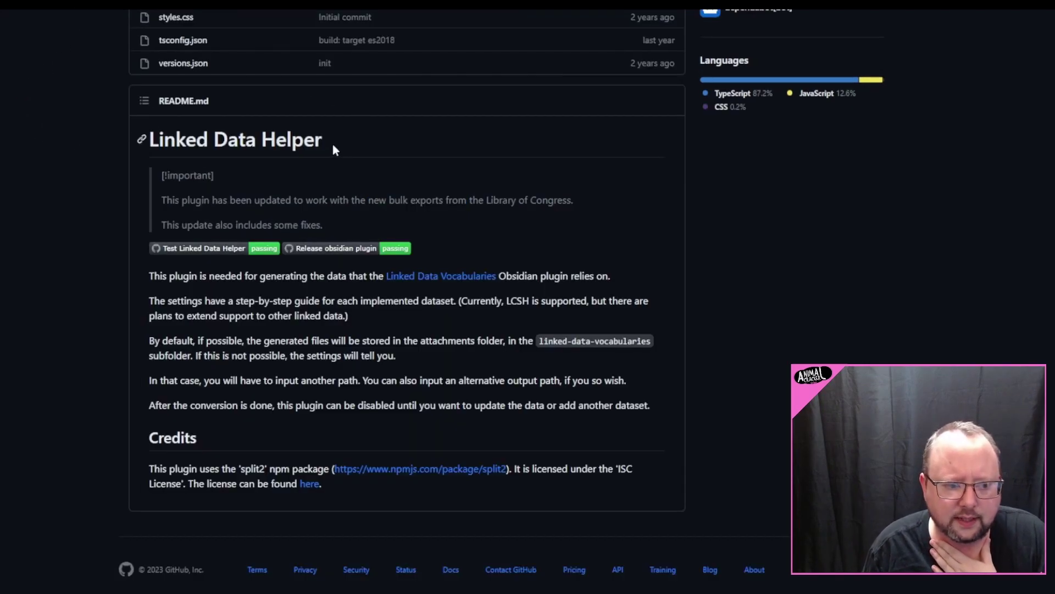
{"action": "left_click_drag", "start_coordinate": [334, 150], "coordinate": [150, 148]}
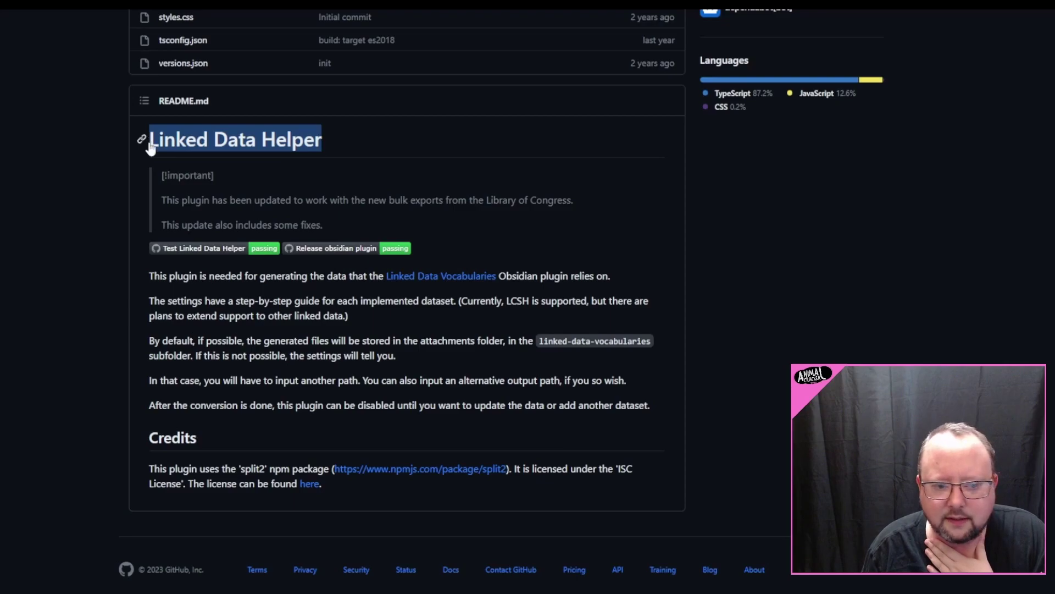
{"action": "scroll", "coordinate": [66, 146], "scroll_direction": "up", "scroll_amount": 8}
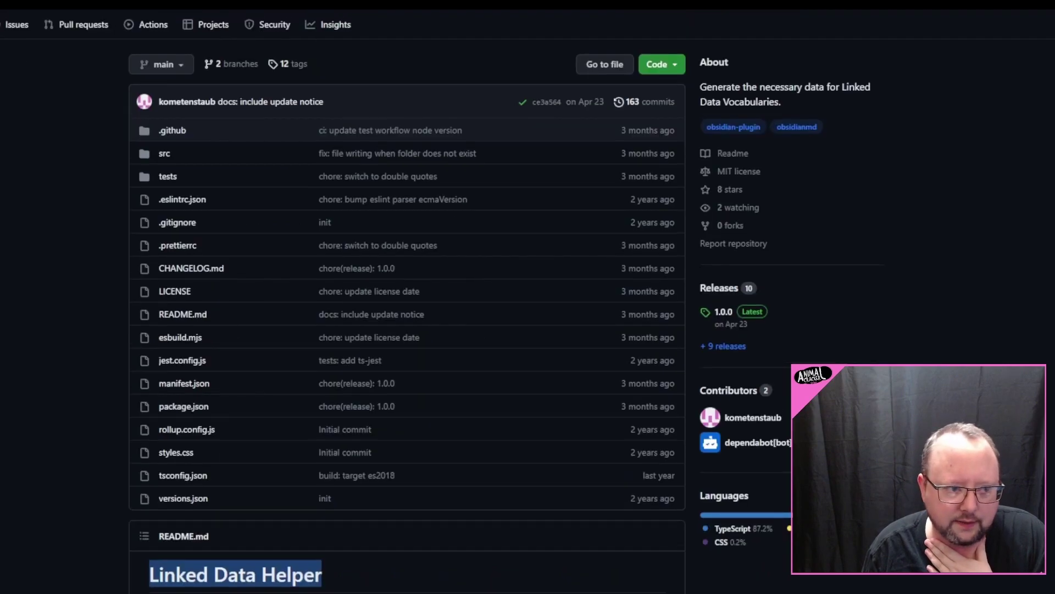
{"action": "scroll", "coordinate": [105, 268], "scroll_direction": "down", "scroll_amount": 8}
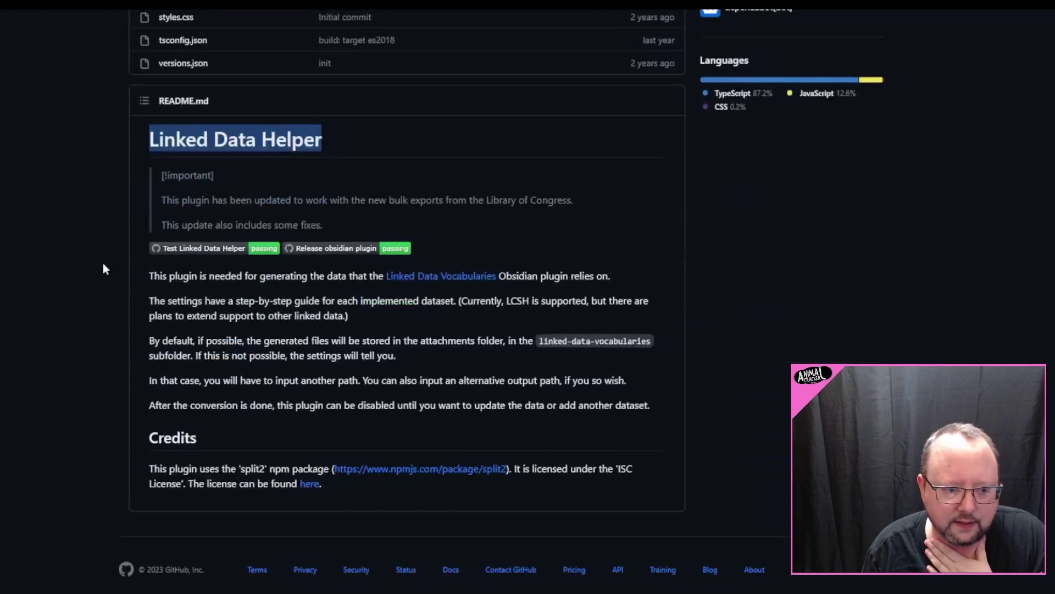
{"action": "left_click", "coordinate": [67, 267]}
{"action": "key", "text": "alt+Tab"}
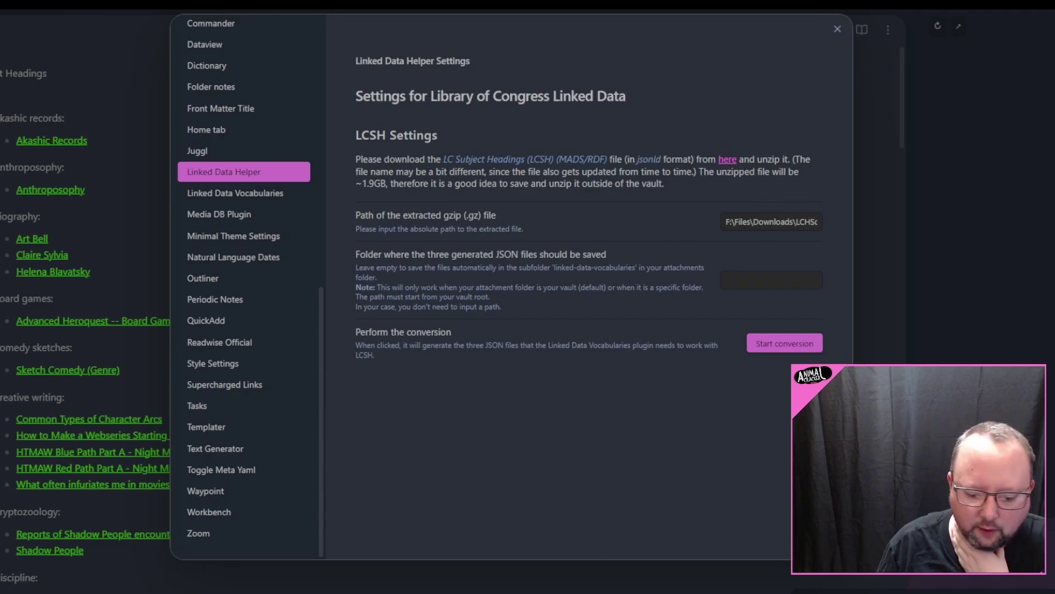
{"action": "key", "text": "alt+Tab"}
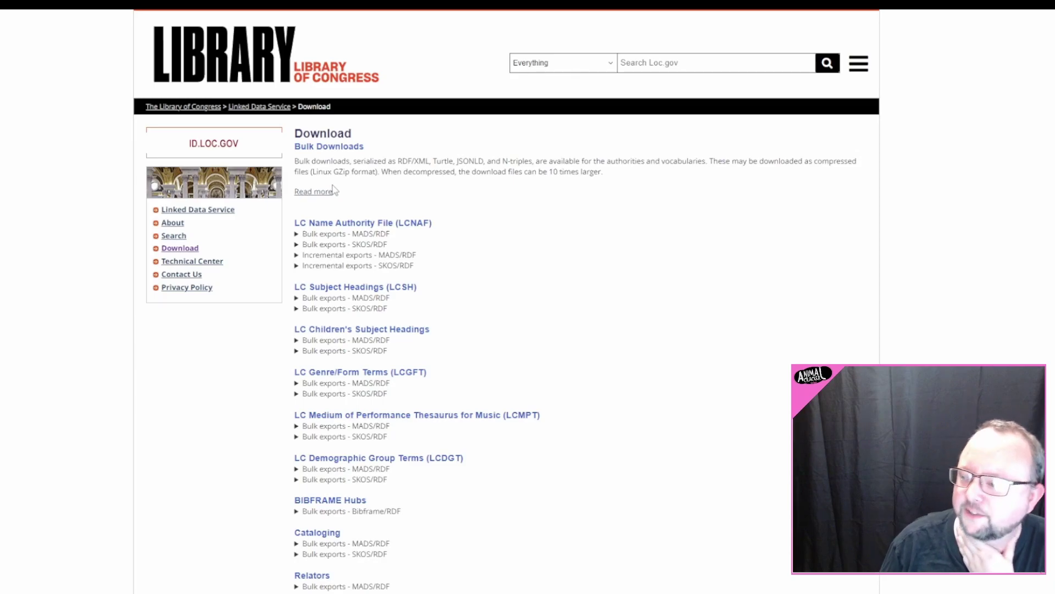
{"action": "left_click", "coordinate": [374, 297]}
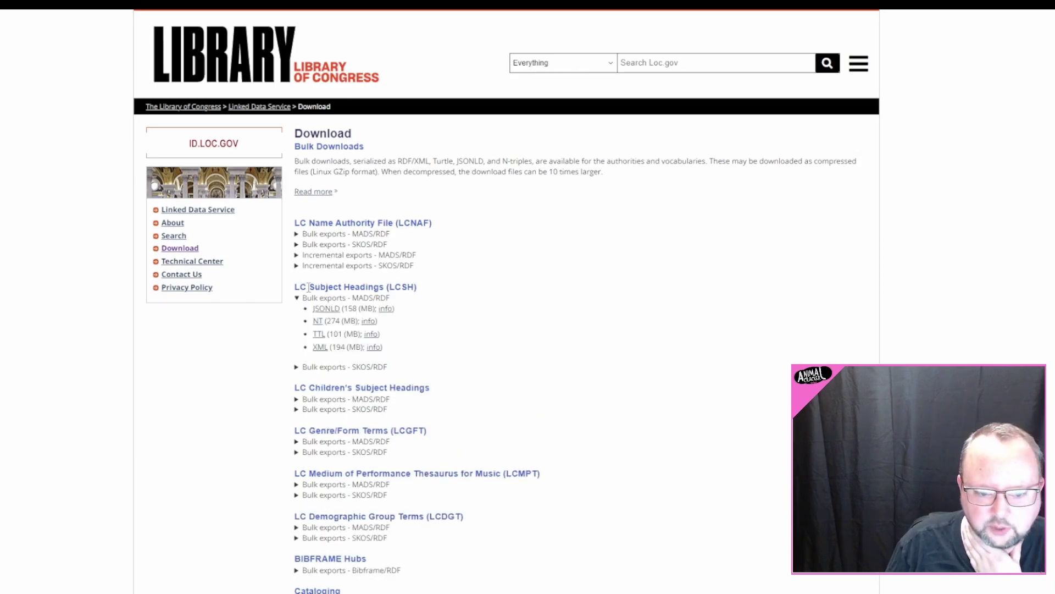
{"action": "left_click_drag", "start_coordinate": [303, 287], "coordinate": [395, 287]}
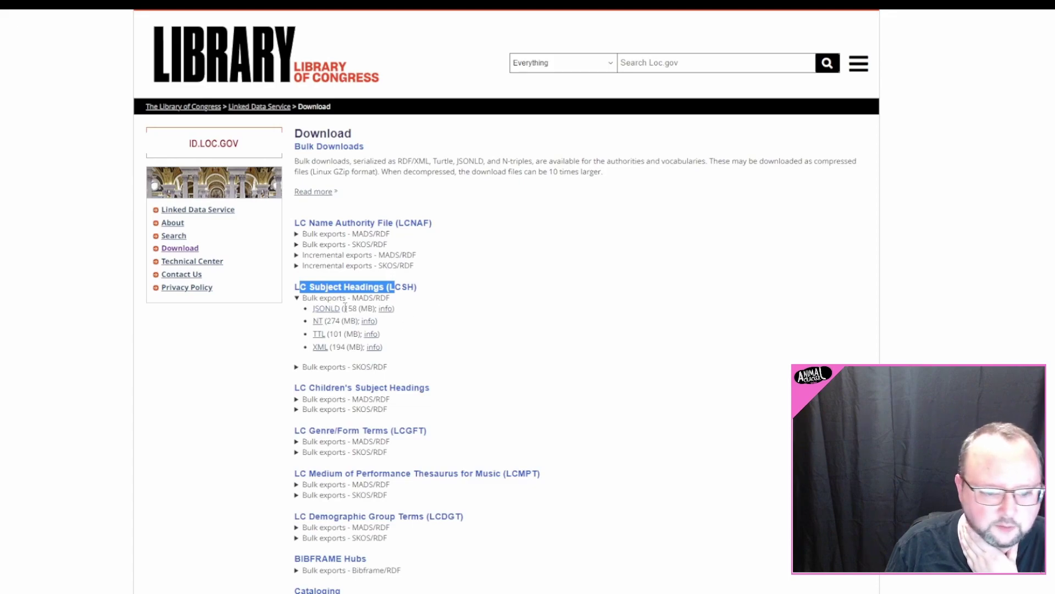
{"action": "left_click_drag", "start_coordinate": [374, 307], "coordinate": [339, 308]}
{"action": "left_click", "coordinate": [450, 299]}
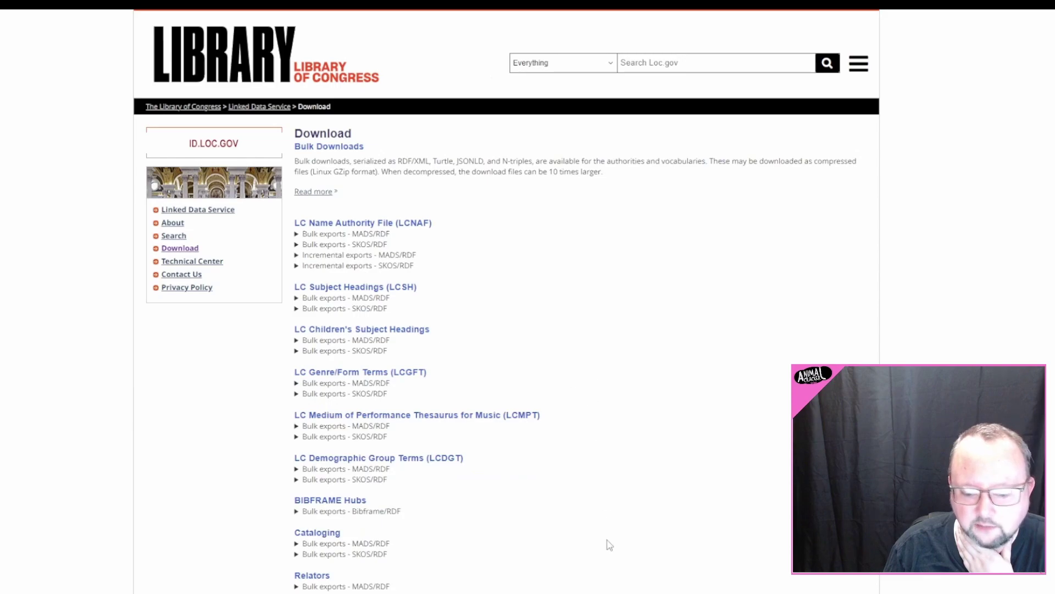
{"action": "mouse_move", "coordinate": [581, 593]}
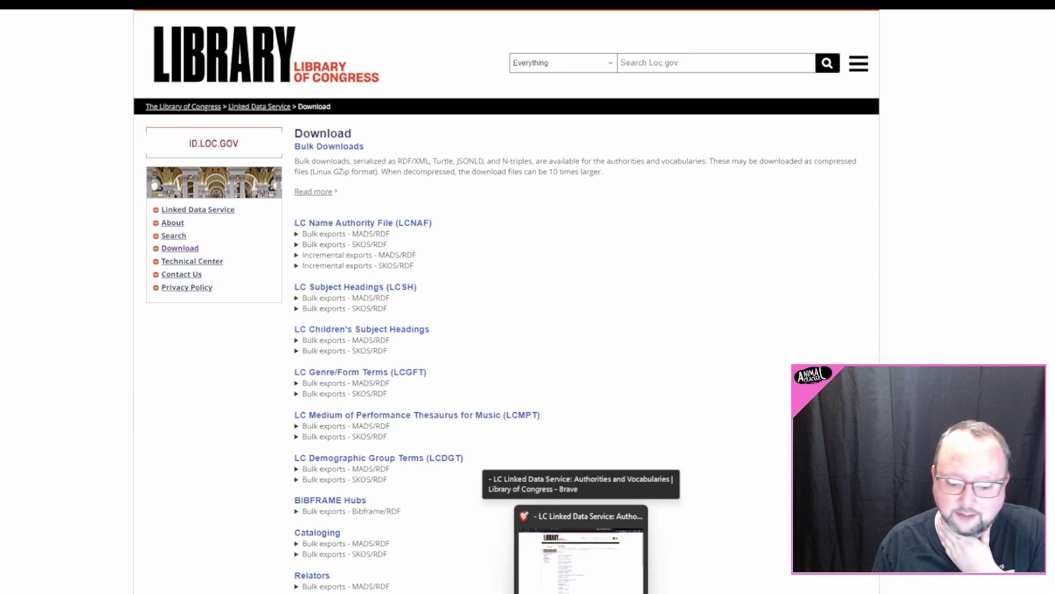
Check subjects.madsrdf.jsonld in the LCHSdata folder and return to the Linked Data Helper settings.
{"action": "key", "text": "alt+Tab"}
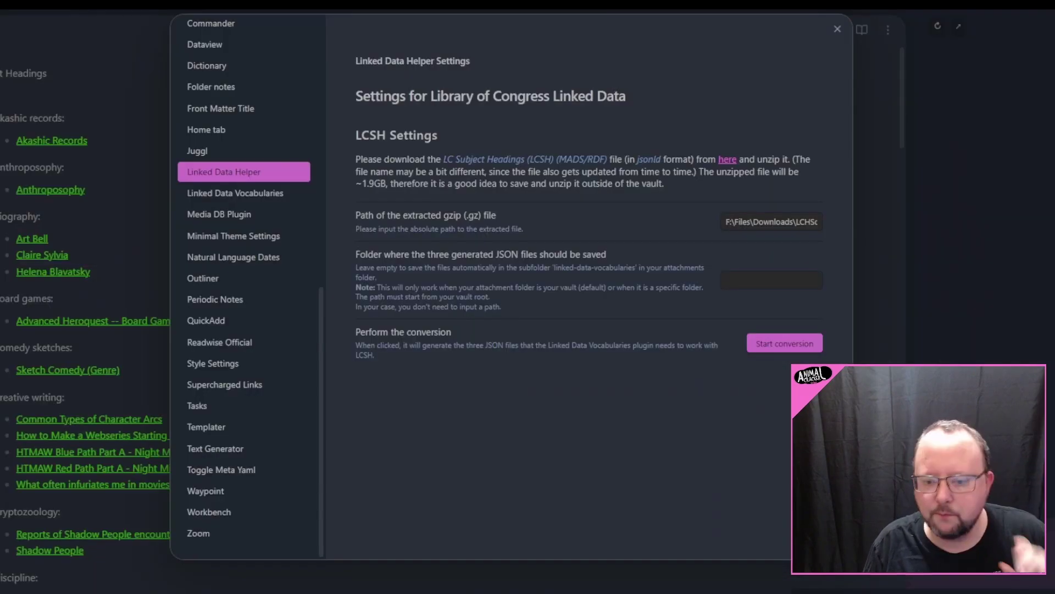
{"action": "key", "text": "alt+Tab"}
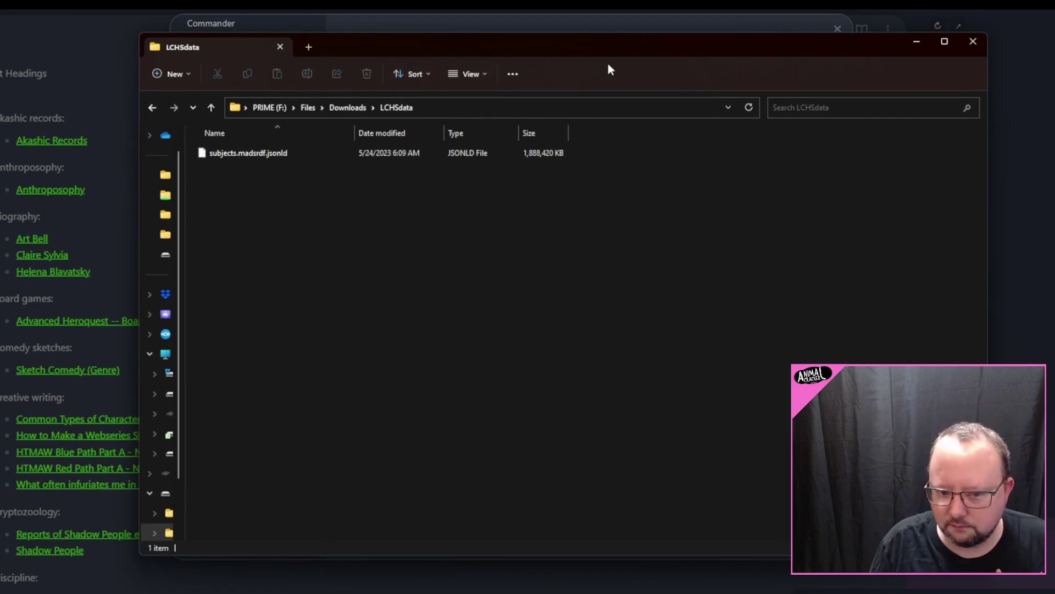
{"action": "key", "text": "alt+Tab"}
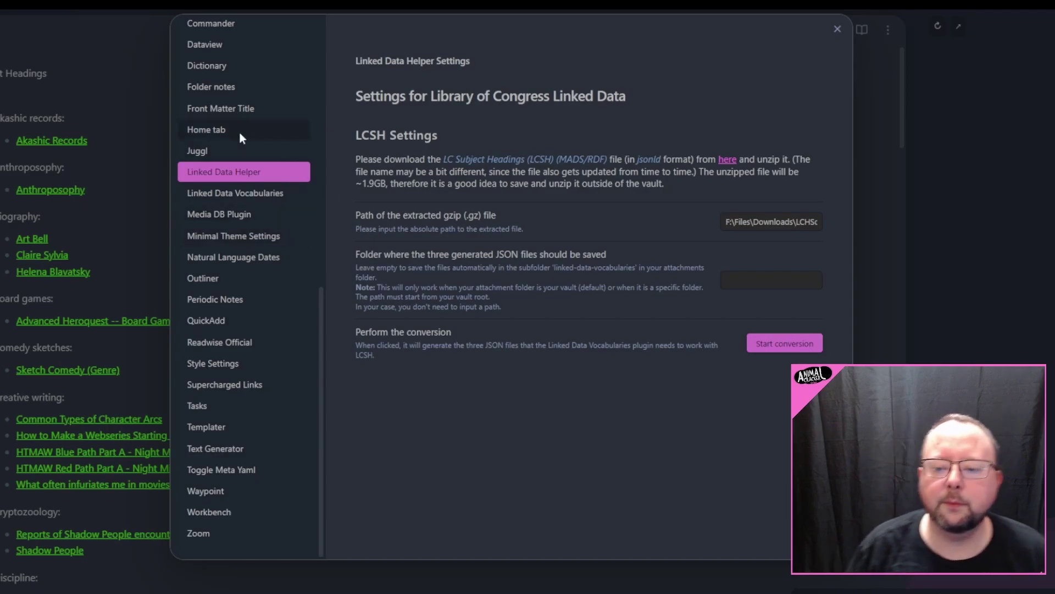
Verify the extracted LCSH file path ends in subjects.madsrdf.jsonld and check the JSON output folder.
{"action": "left_click", "coordinate": [769, 221]}
{"action": "key", "text": "End"}
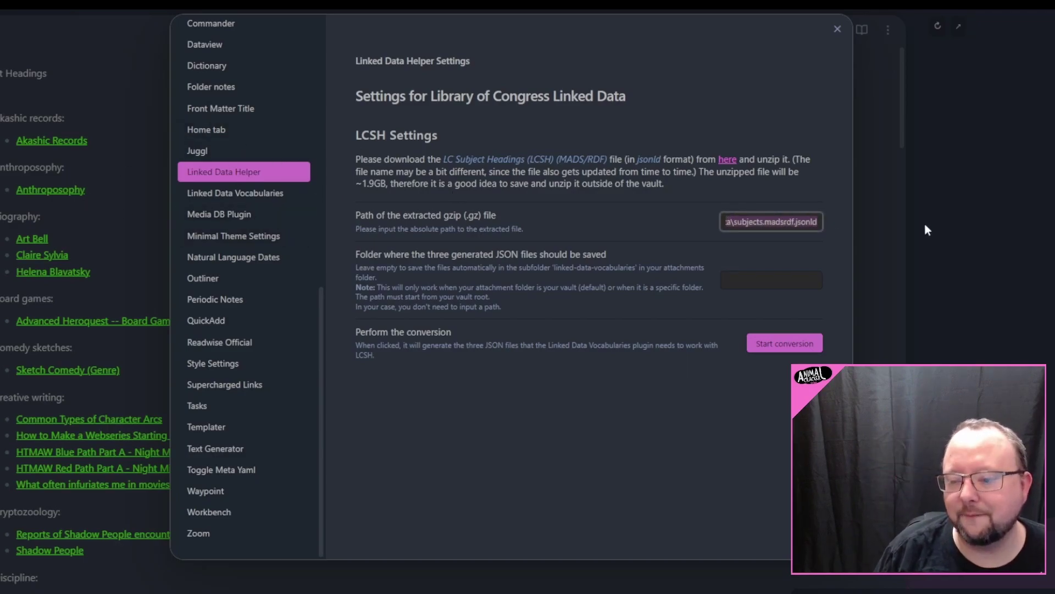
{"action": "left_click", "coordinate": [780, 223]}
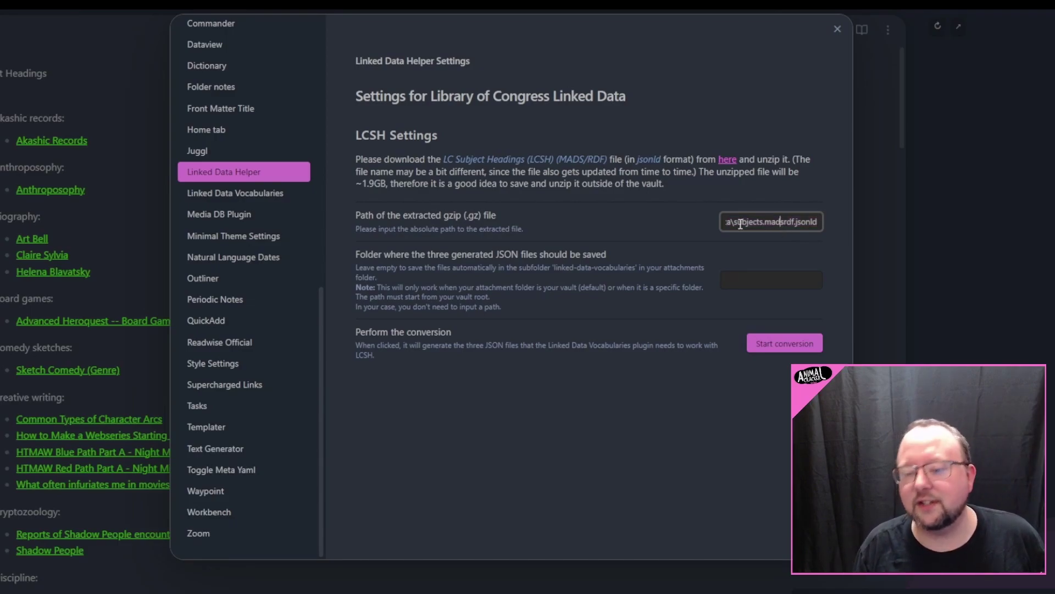
{"action": "left_click", "coordinate": [734, 222]}
{"action": "left_click", "coordinate": [815, 222], "text": "shift"}
{"action": "left_click", "coordinate": [816, 222]}
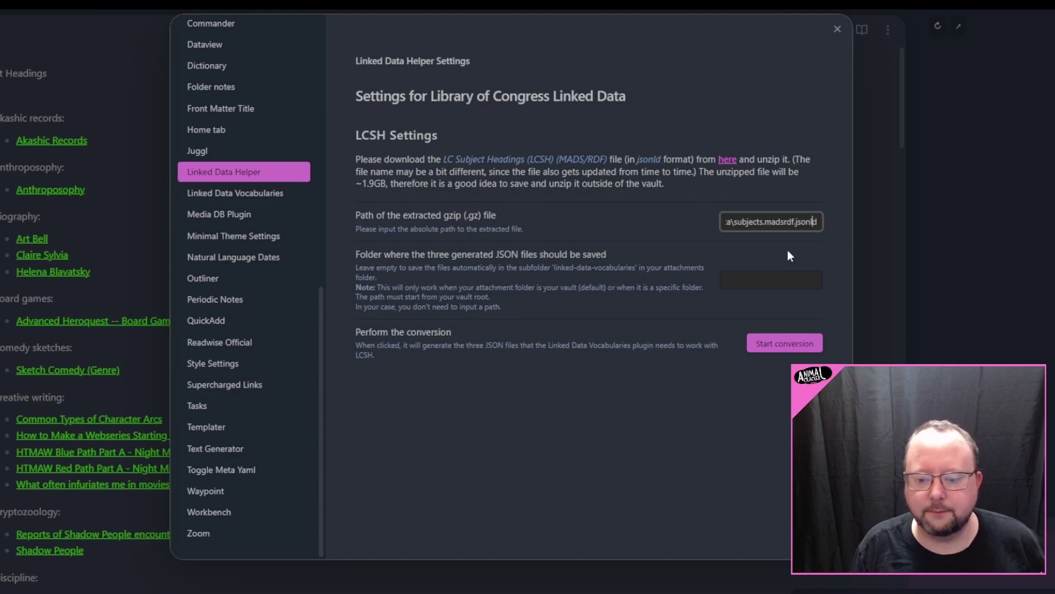
{"action": "left_click", "coordinate": [749, 284]}
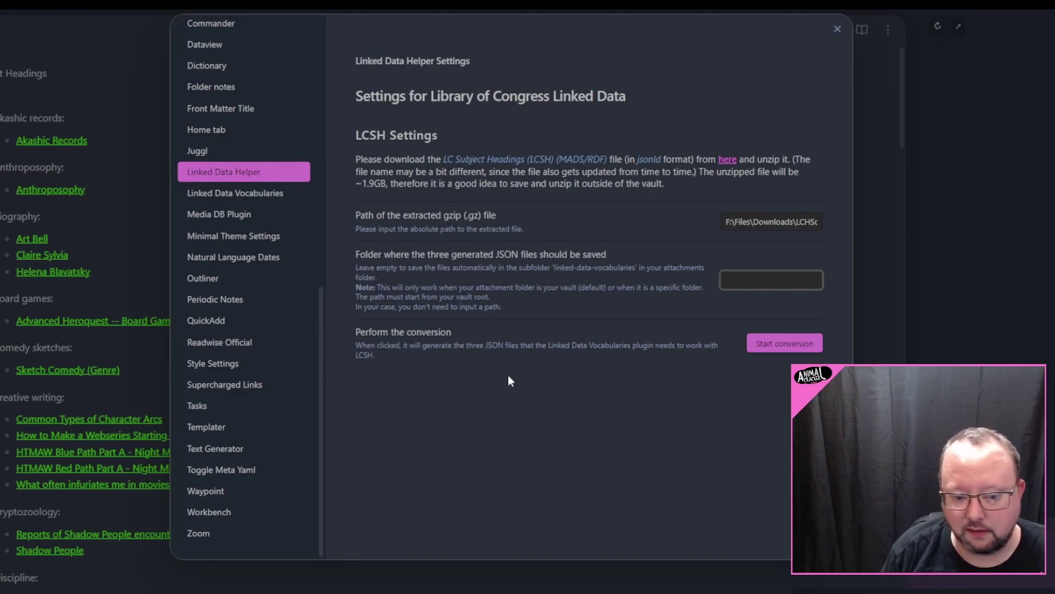
{"action": "key", "text": "shift+Tab"}
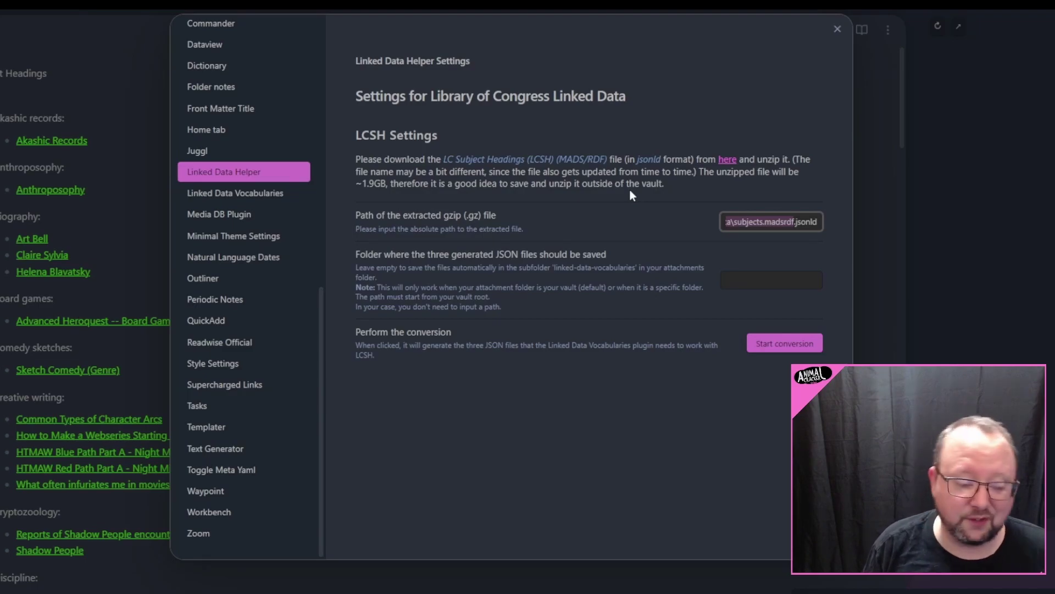
{"action": "left_click", "coordinate": [229, 196]}
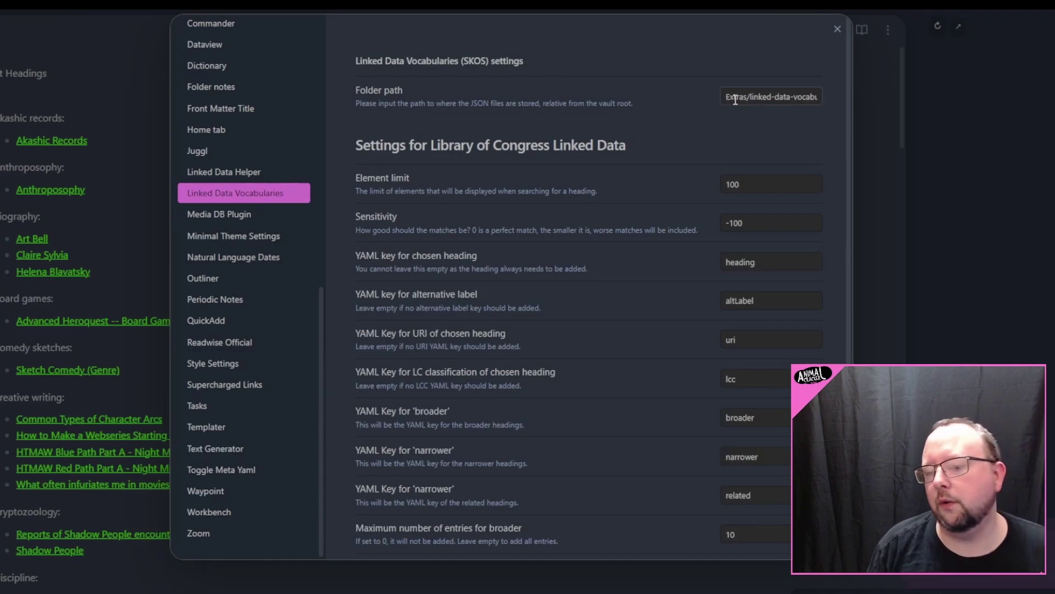
Confirm the Linked Data Vocabularies JSON folder path is linked-data-vocabularies.
{"action": "left_click_drag", "start_coordinate": [735, 100], "coordinate": [808, 108]}
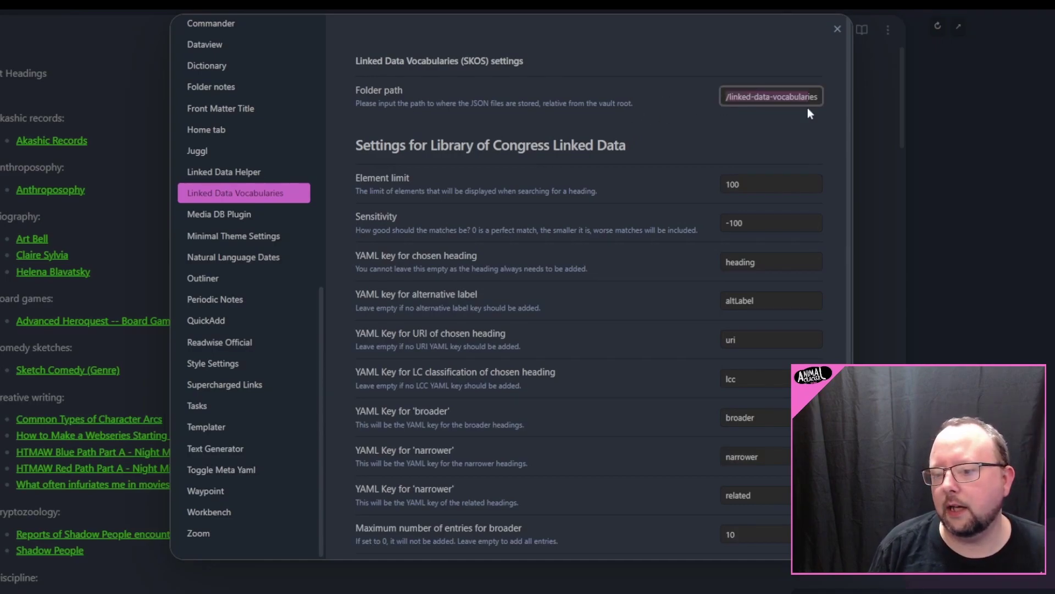
{"action": "left_click", "coordinate": [806, 99]}
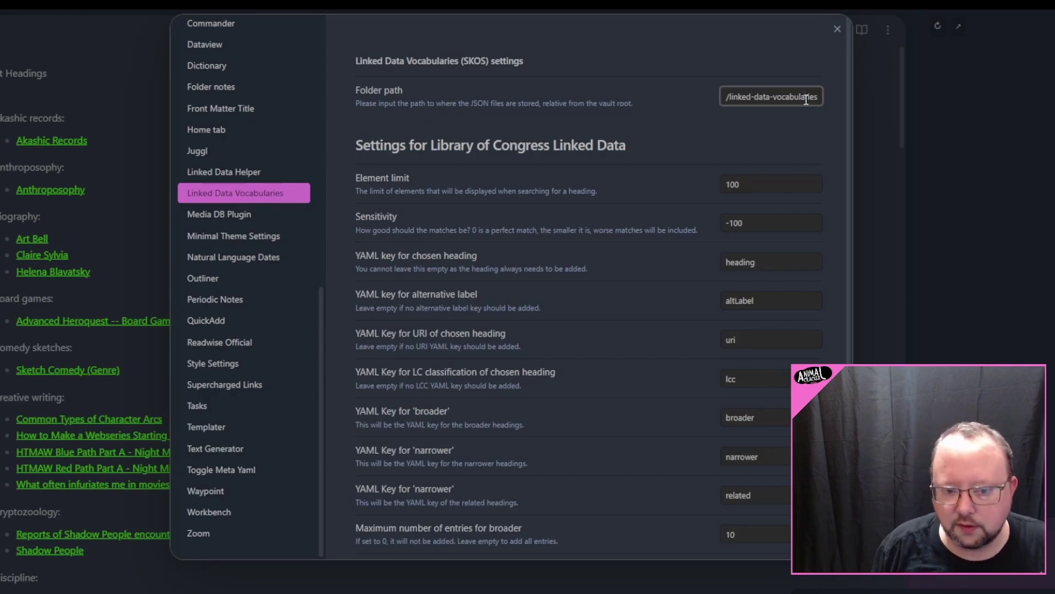
{"action": "scroll", "coordinate": [586, 318], "scroll_direction": "down", "scroll_amount": 3}
{"action": "scroll", "coordinate": [586, 312], "scroll_direction": "up", "scroll_amount": 3}
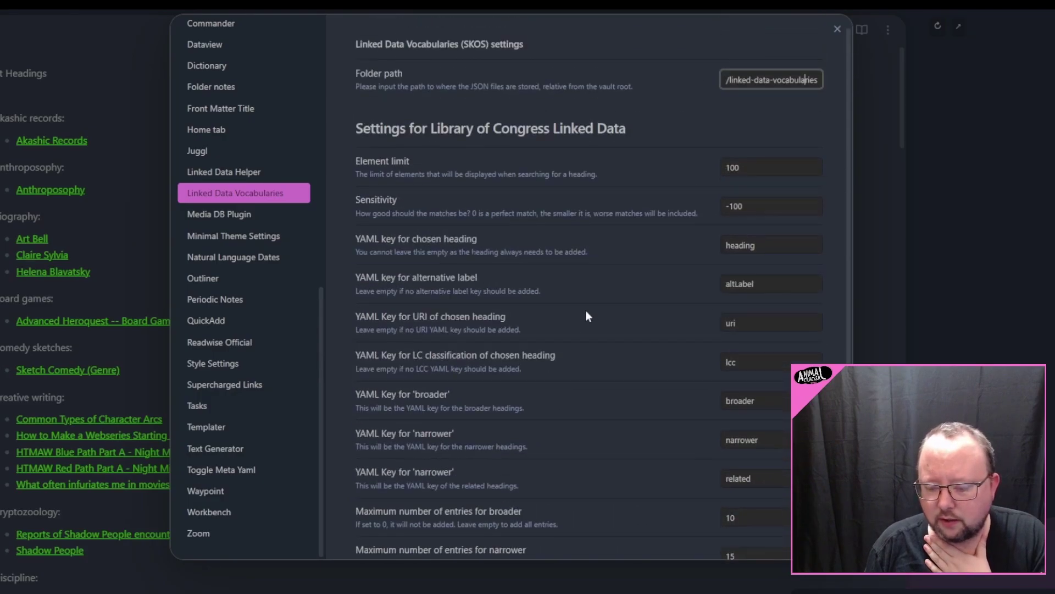
{"action": "scroll", "coordinate": [586, 310], "scroll_direction": "down", "scroll_amount": 2}
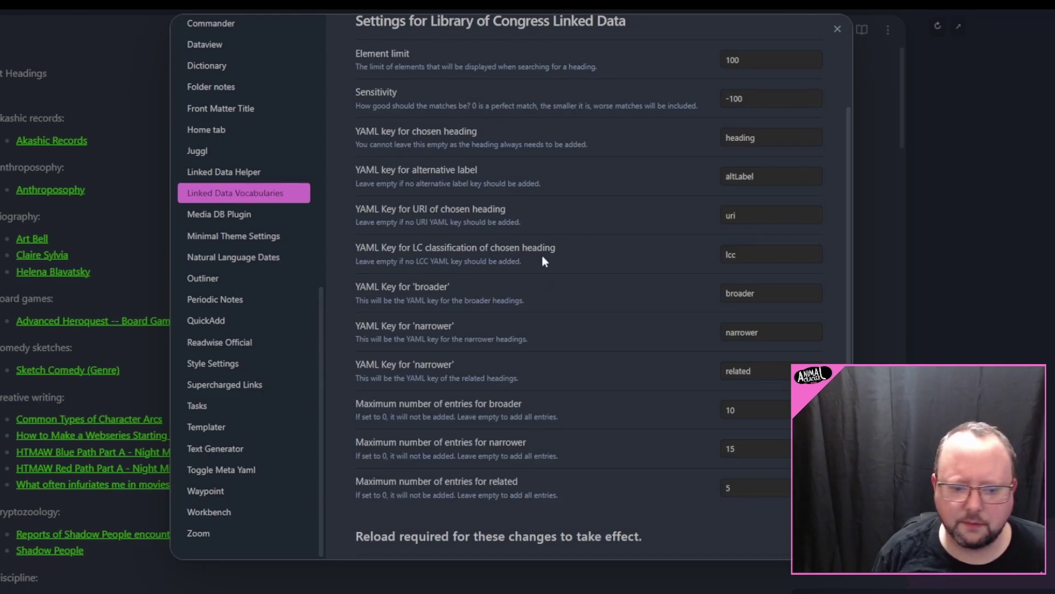
Review the related key, narrower limit of 15 and altLabel key, then close Settings.
{"action": "scroll", "coordinate": [620, 238], "scroll_direction": "down", "scroll_amount": 2}
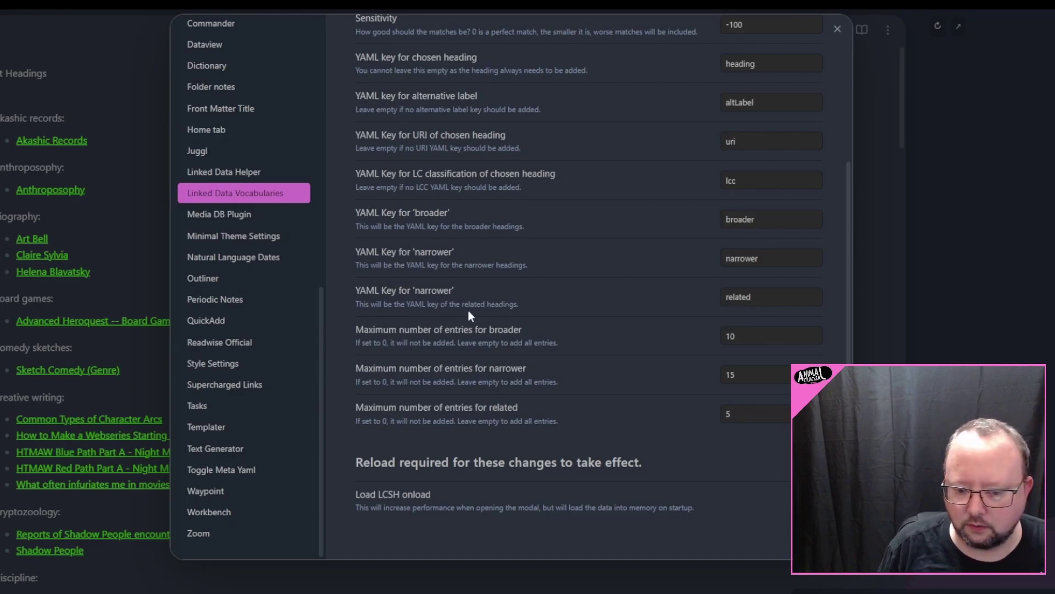
{"action": "left_click_drag", "start_coordinate": [758, 297], "coordinate": [718, 298]}
{"action": "left_click", "coordinate": [552, 306]}
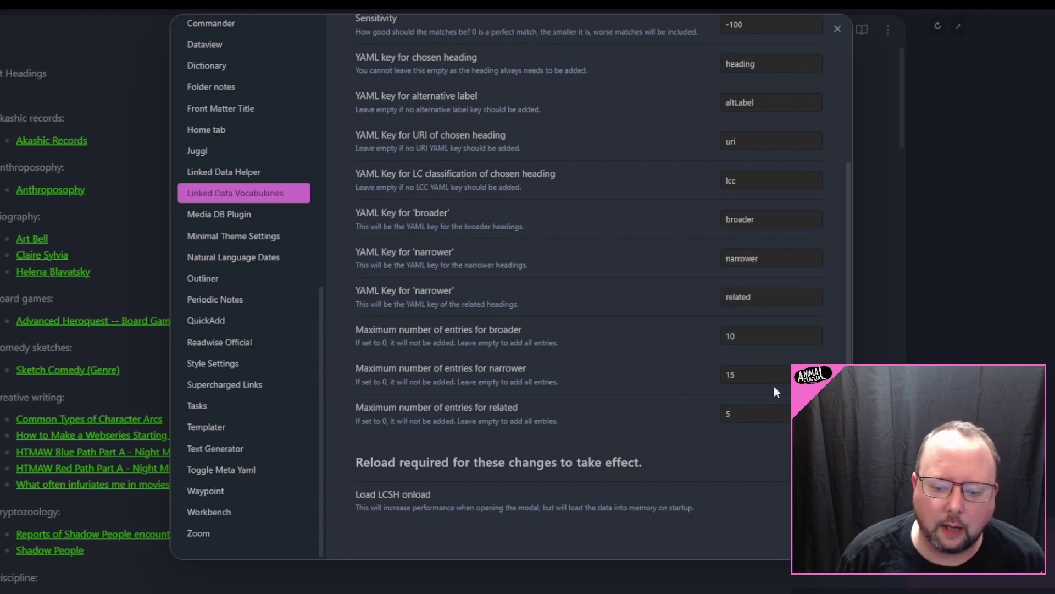
{"action": "double_click", "coordinate": [730, 374]}
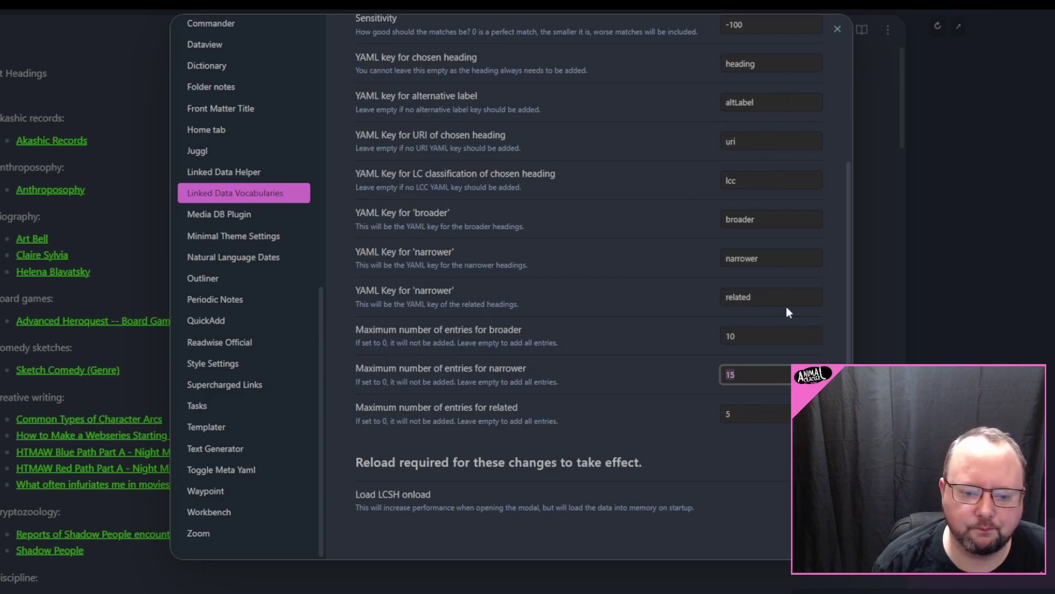
{"action": "left_click_drag", "start_coordinate": [780, 101], "coordinate": [726, 95]}
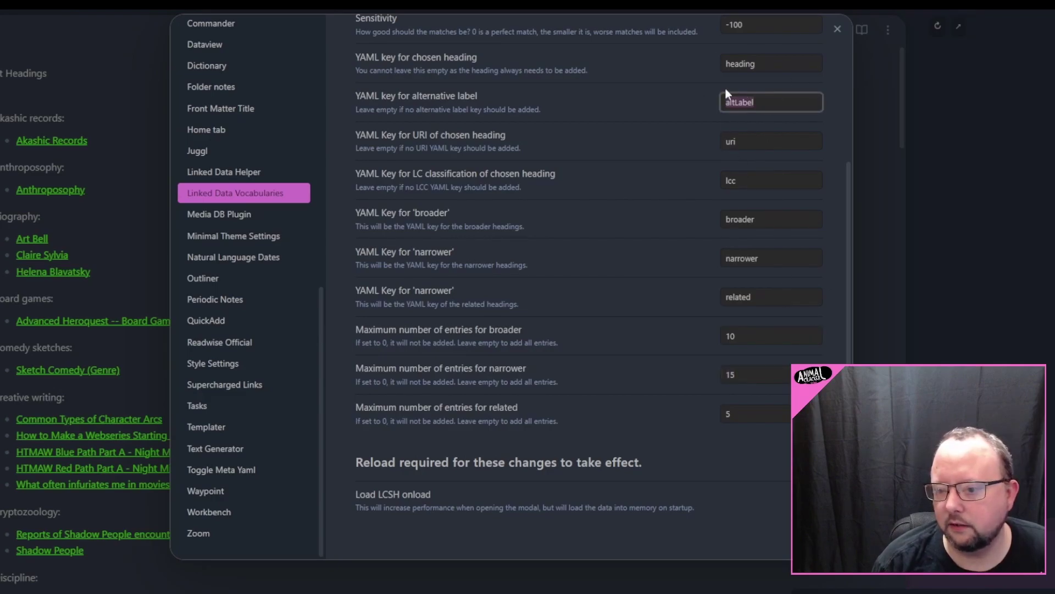
{"action": "left_click", "coordinate": [749, 144]}
{"action": "left_click", "coordinate": [688, 139]}
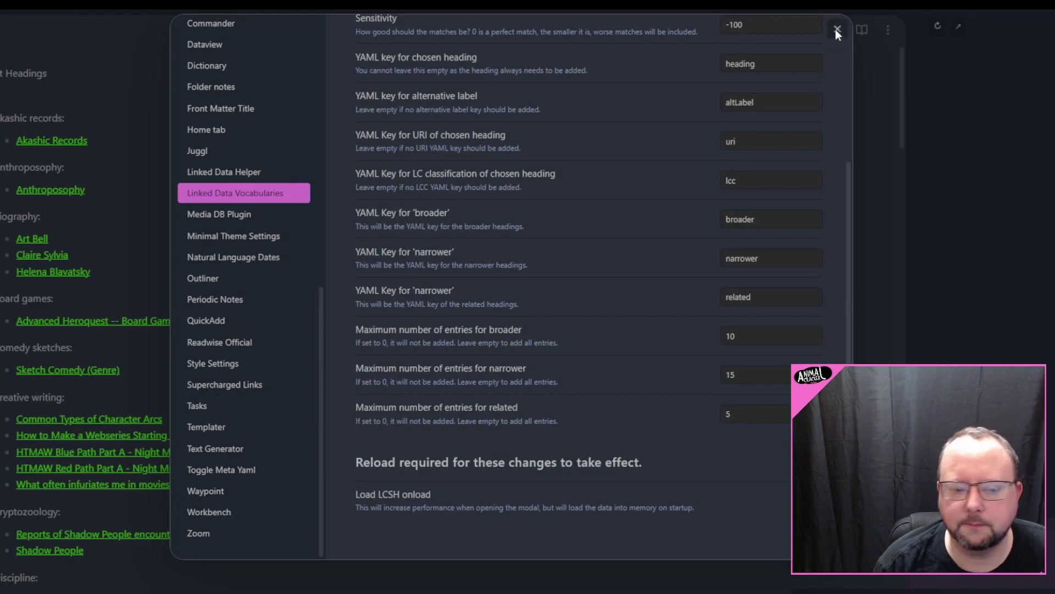
{"action": "left_click", "coordinate": [836, 28]}
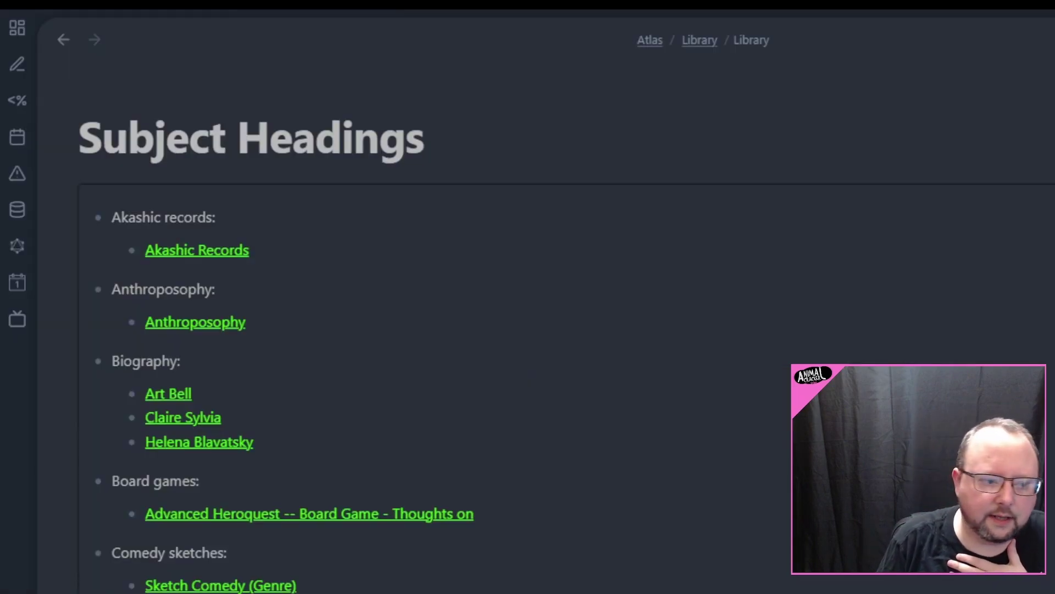
{"action": "left_click", "coordinate": [308, 203]}
{"action": "left_click", "coordinate": [288, 212]}
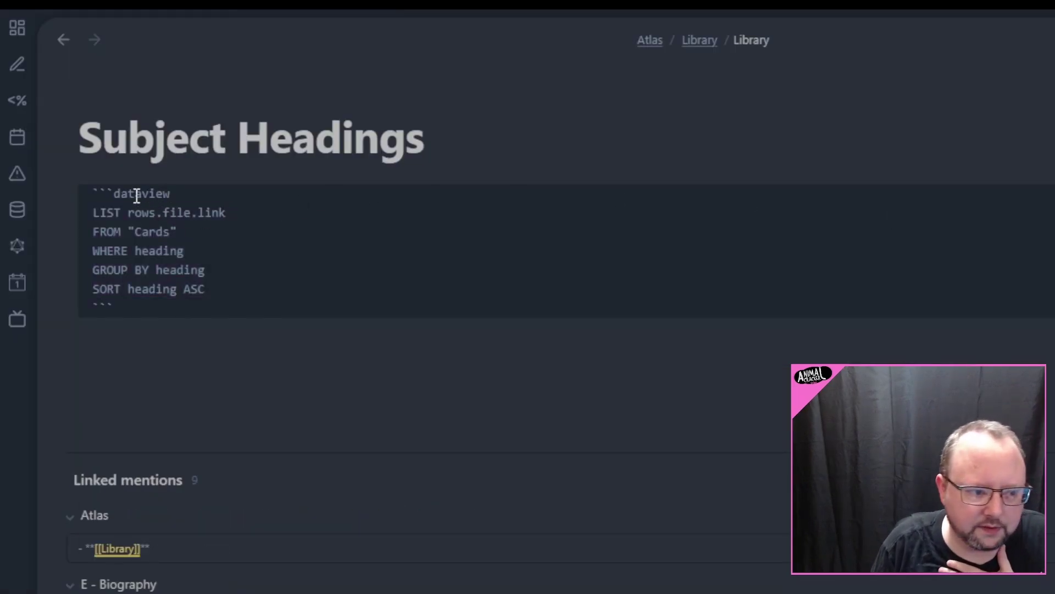
{"action": "left_click_drag", "start_coordinate": [106, 231], "coordinate": [182, 229]}
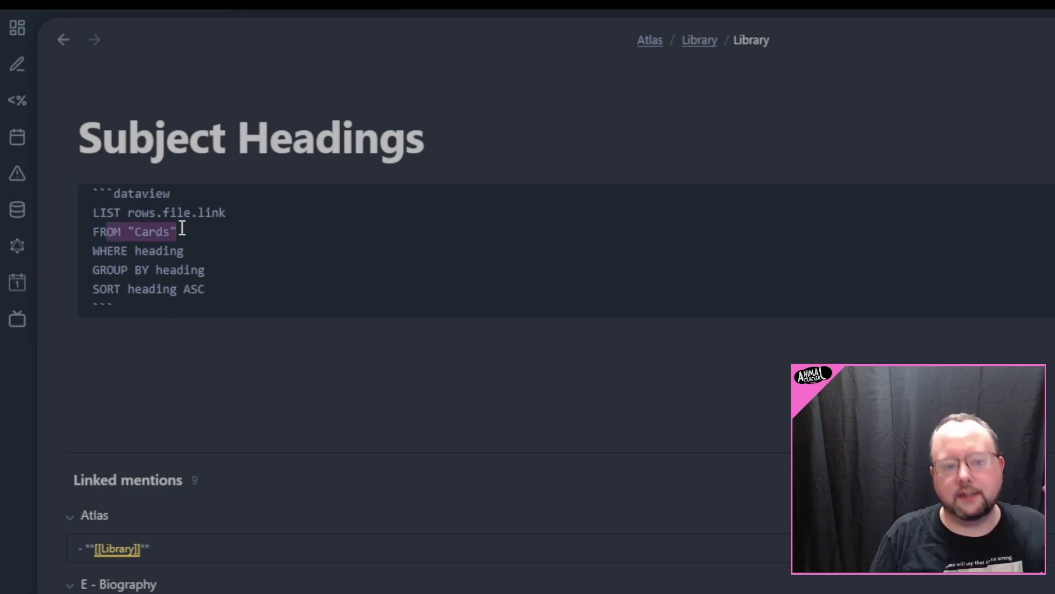
{"action": "left_click", "coordinate": [182, 228]}
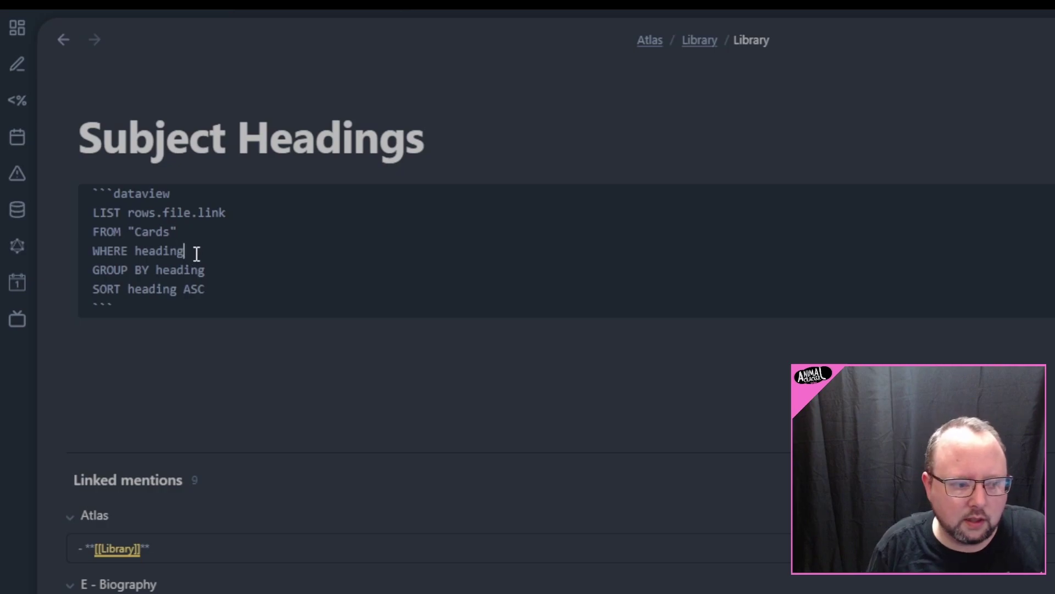
{"action": "left_click_drag", "start_coordinate": [186, 251], "coordinate": [137, 252]}
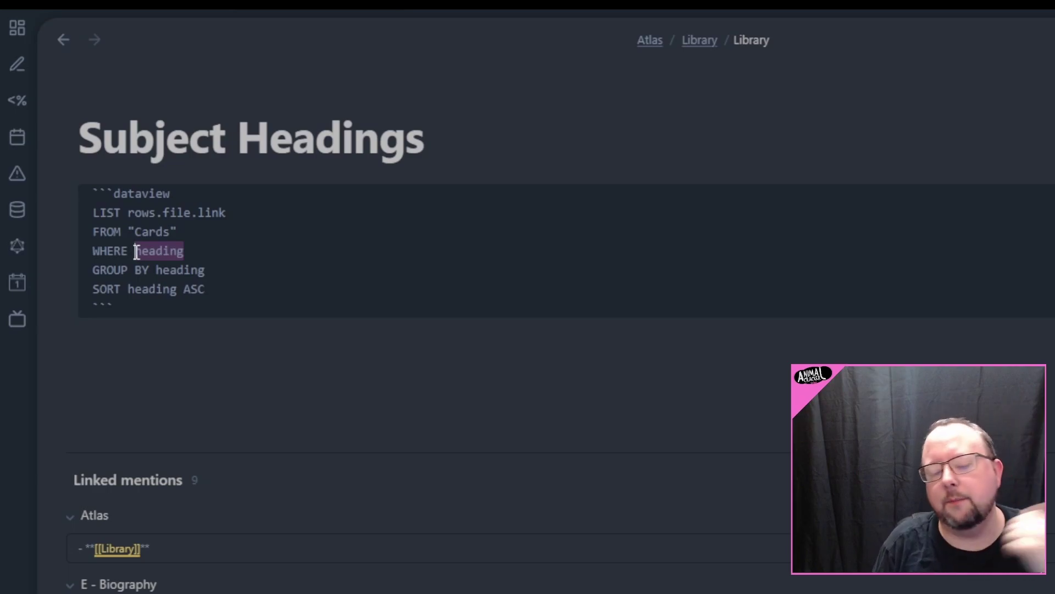
{"action": "left_click_drag", "start_coordinate": [206, 269], "coordinate": [137, 270]}
{"action": "double_click", "coordinate": [218, 288]}
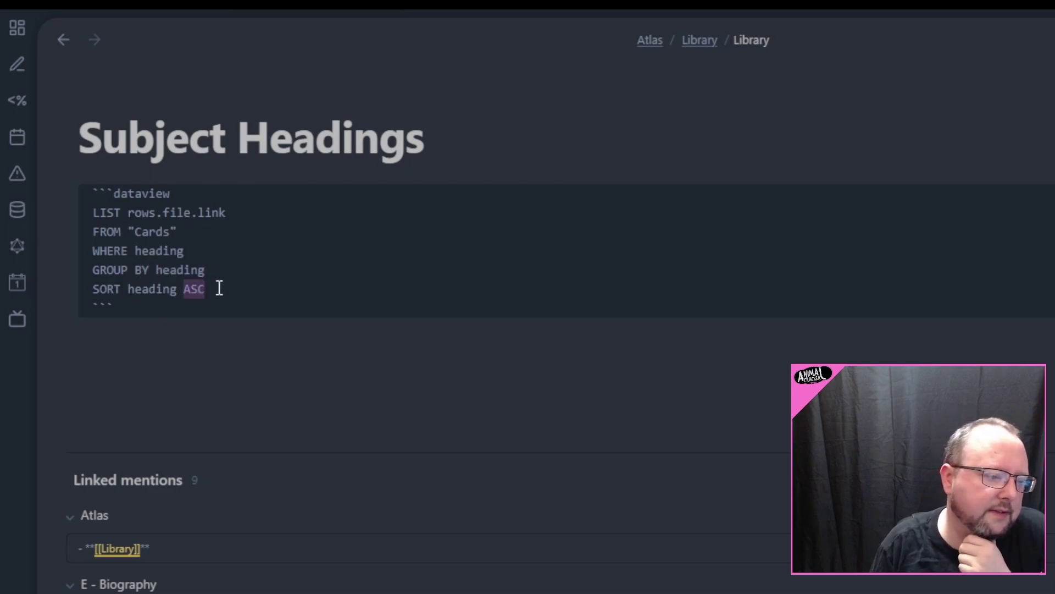
{"action": "left_click_drag", "start_coordinate": [219, 288], "coordinate": [104, 292]}
{"action": "left_click", "coordinate": [320, 295]}
{"action": "left_click", "coordinate": [613, 147]}
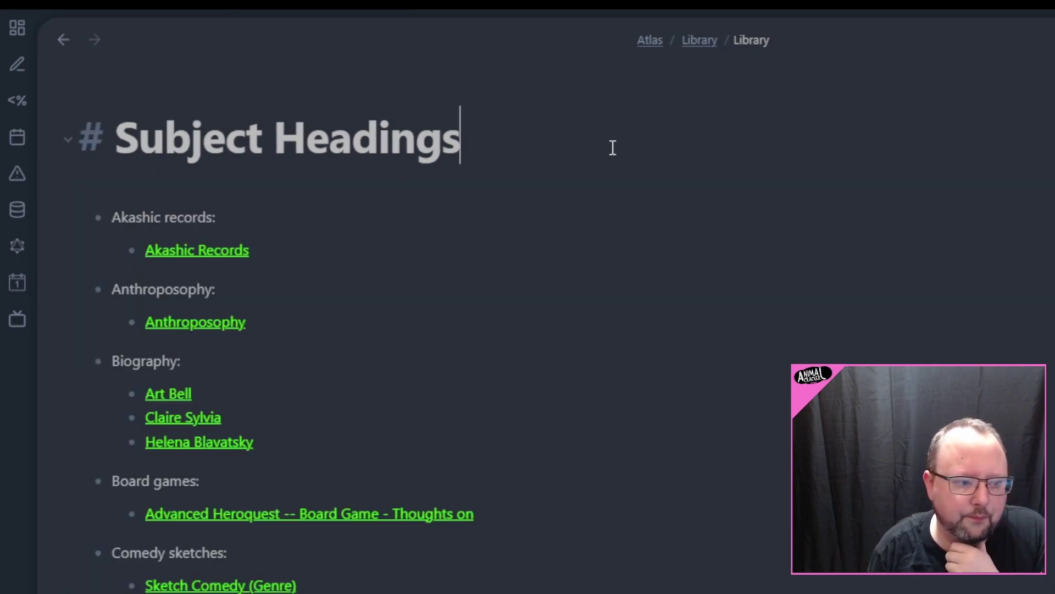
Scroll the Dataview heading list and open the Near-death experiences card note.
{"action": "scroll", "coordinate": [799, 292], "scroll_direction": "down", "scroll_amount": 6}
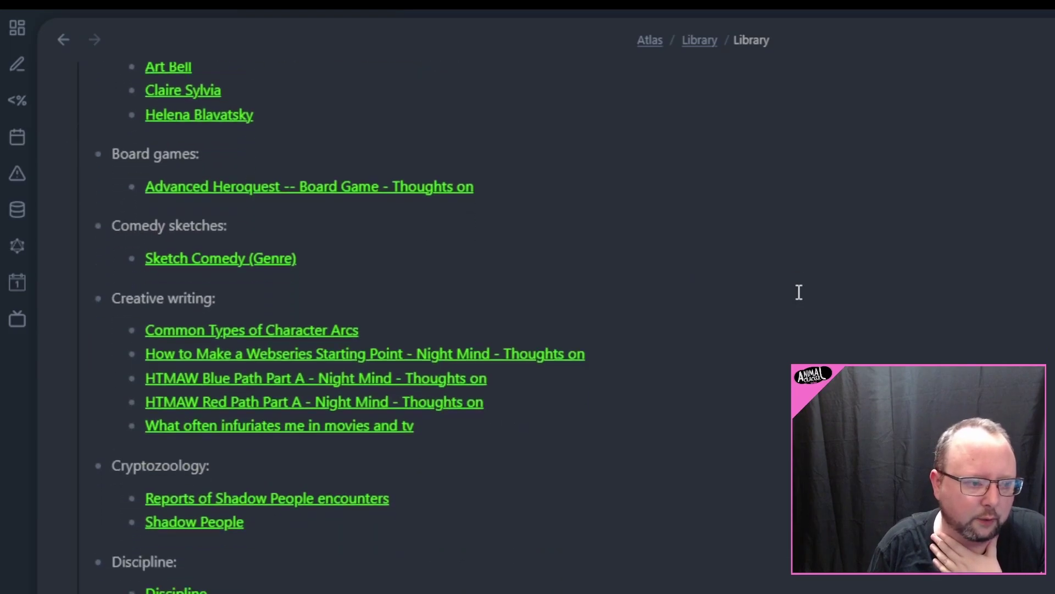
{"action": "scroll", "coordinate": [798, 292], "scroll_direction": "down", "scroll_amount": 1}
{"action": "scroll", "coordinate": [799, 291], "scroll_direction": "down", "scroll_amount": 7}
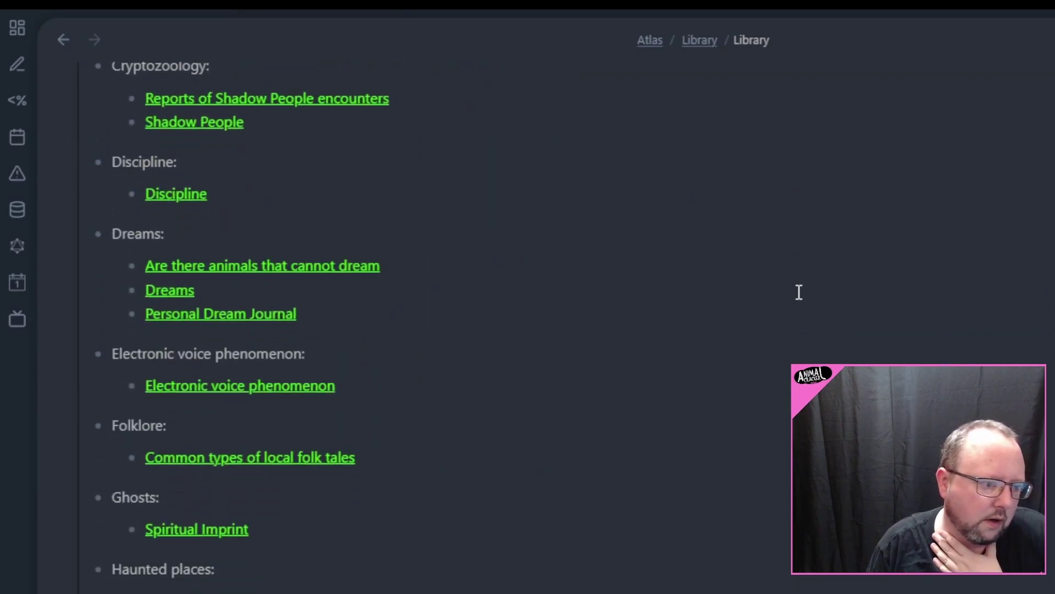
{"action": "scroll", "coordinate": [799, 292], "scroll_direction": "down", "scroll_amount": 3}
{"action": "scroll", "coordinate": [799, 292], "scroll_direction": "down", "scroll_amount": 15}
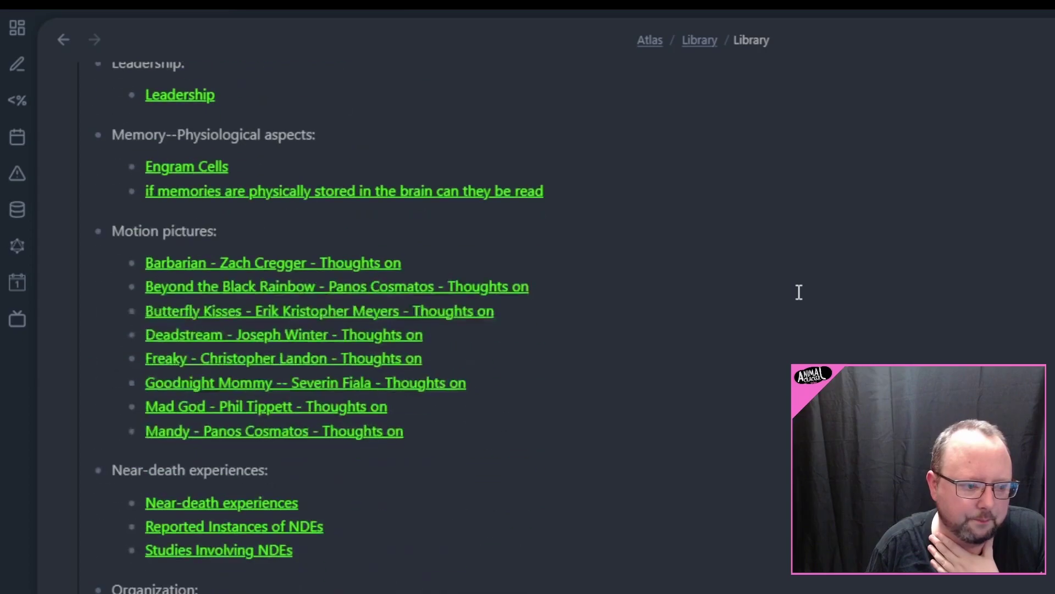
{"action": "scroll", "coordinate": [799, 292], "scroll_direction": "up", "scroll_amount": 1}
{"action": "scroll", "coordinate": [784, 326], "scroll_direction": "up", "scroll_amount": 1}
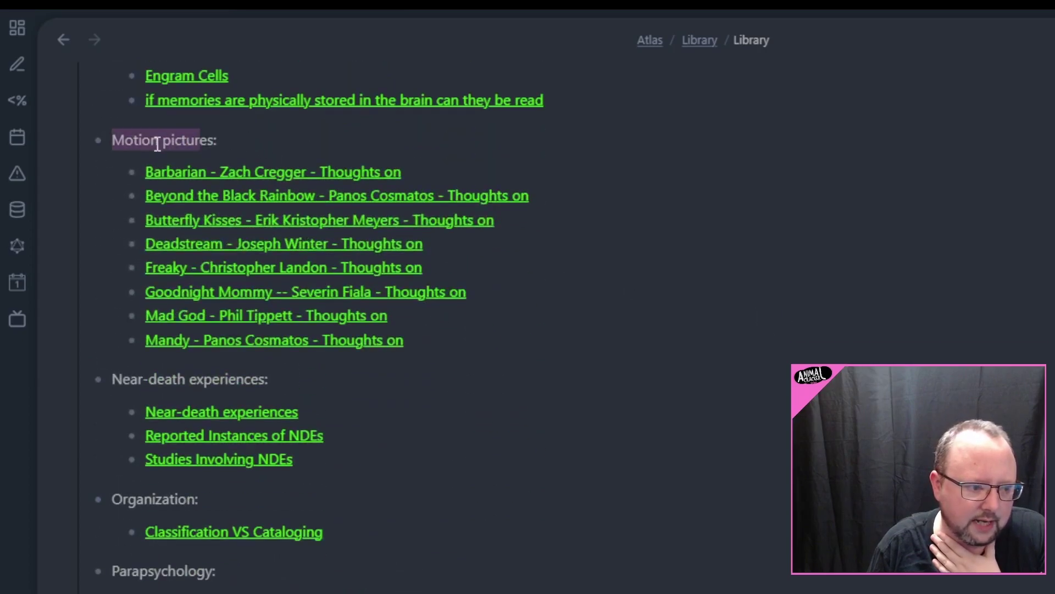
{"action": "scroll", "coordinate": [532, 344], "scroll_direction": "down", "scroll_amount": 13}
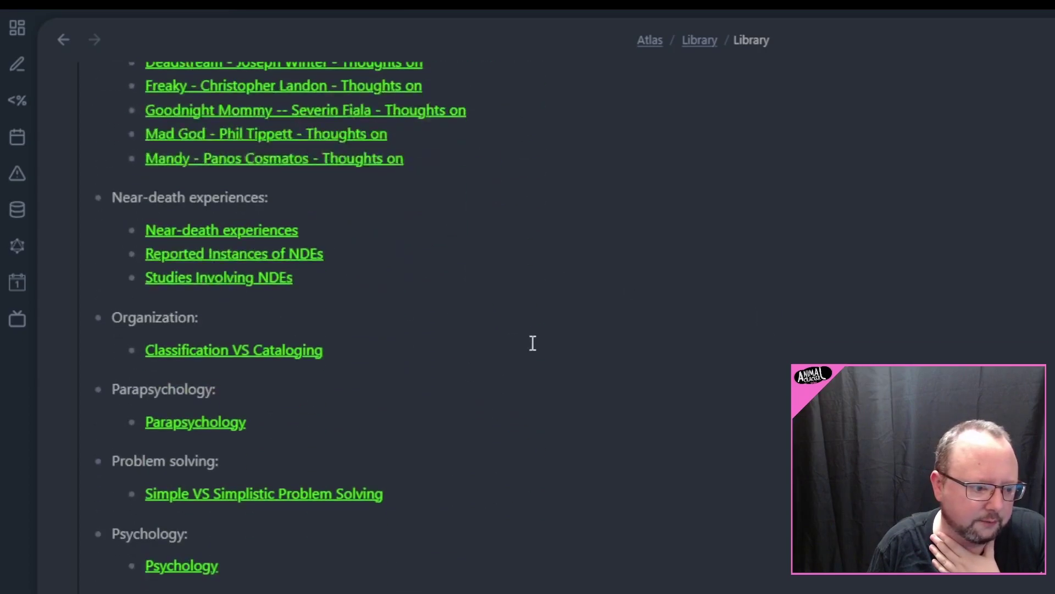
{"action": "scroll", "coordinate": [652, 403], "scroll_direction": "down", "scroll_amount": 9}
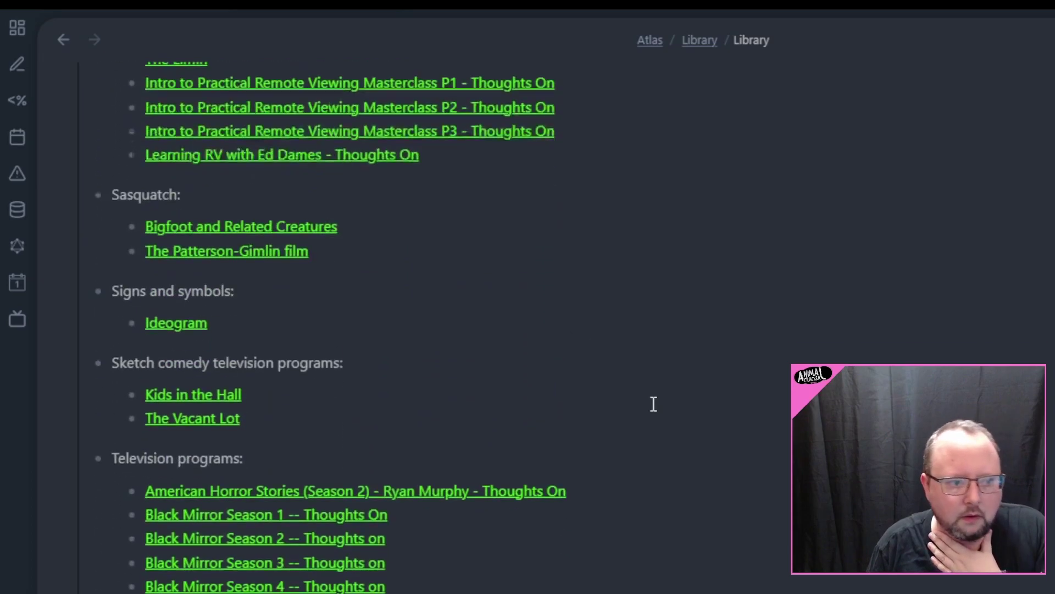
{"action": "scroll", "coordinate": [653, 403], "scroll_direction": "up", "scroll_amount": 3}
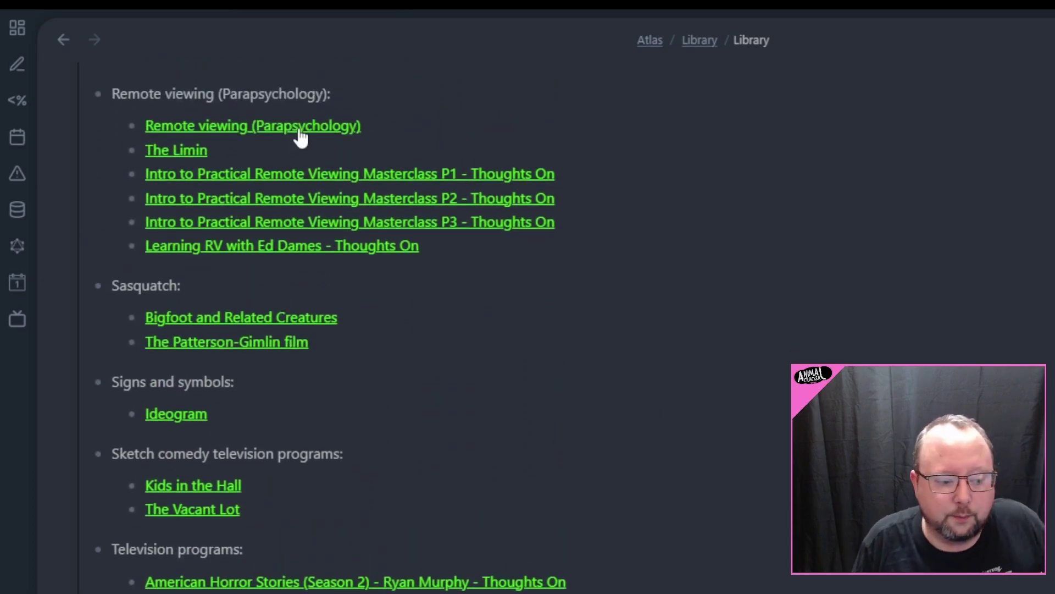
{"action": "mouse_move", "coordinate": [302, 137]}
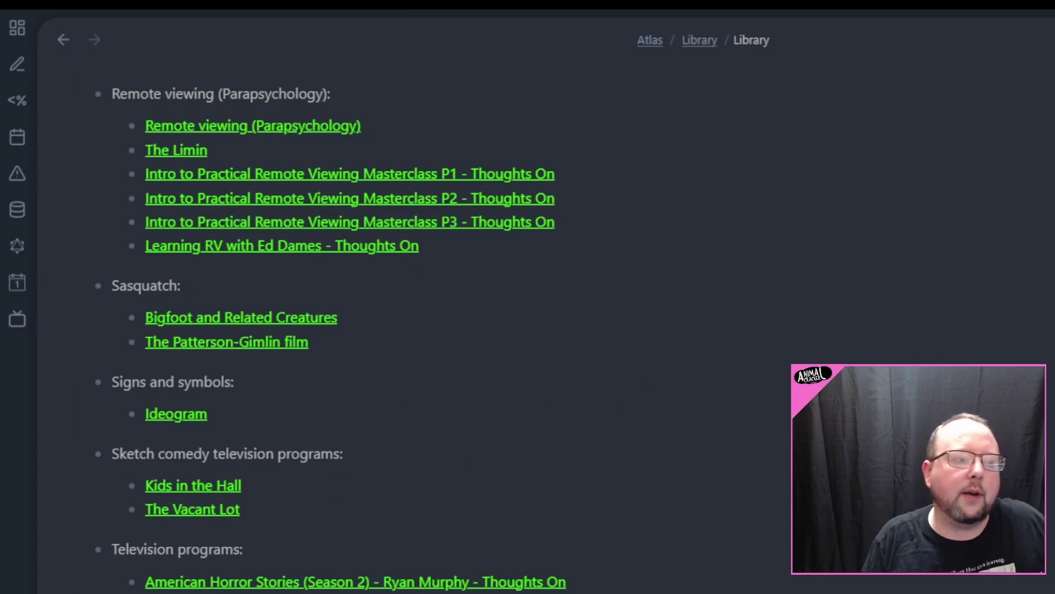
{"action": "left_click", "coordinate": [63, 39]}
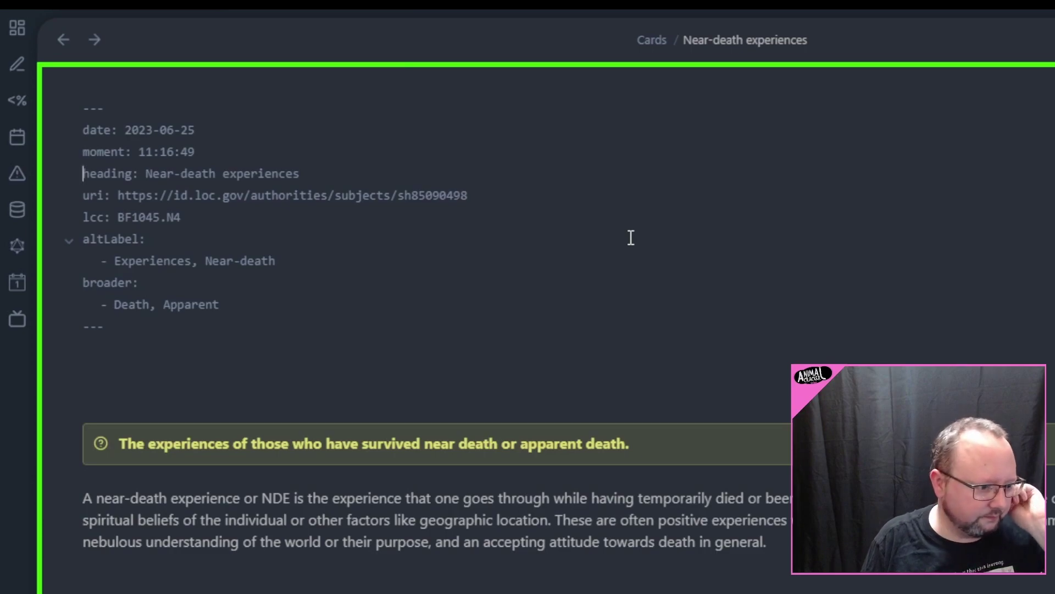
{"action": "left_click", "coordinate": [140, 174]}
{"action": "left_click", "coordinate": [323, 168], "text": "shift"}
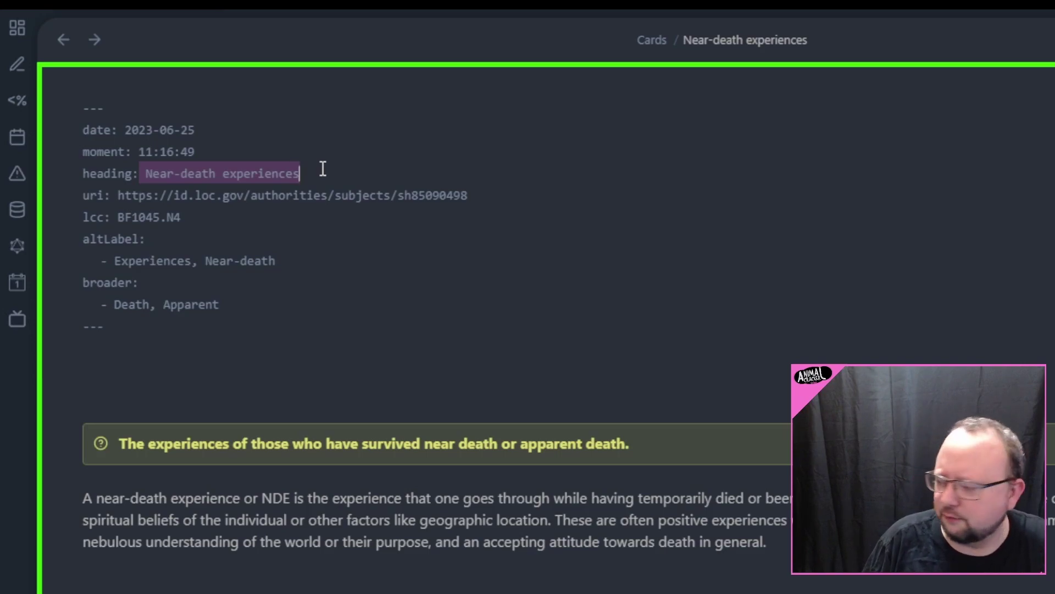
{"action": "left_click", "coordinate": [323, 169]}
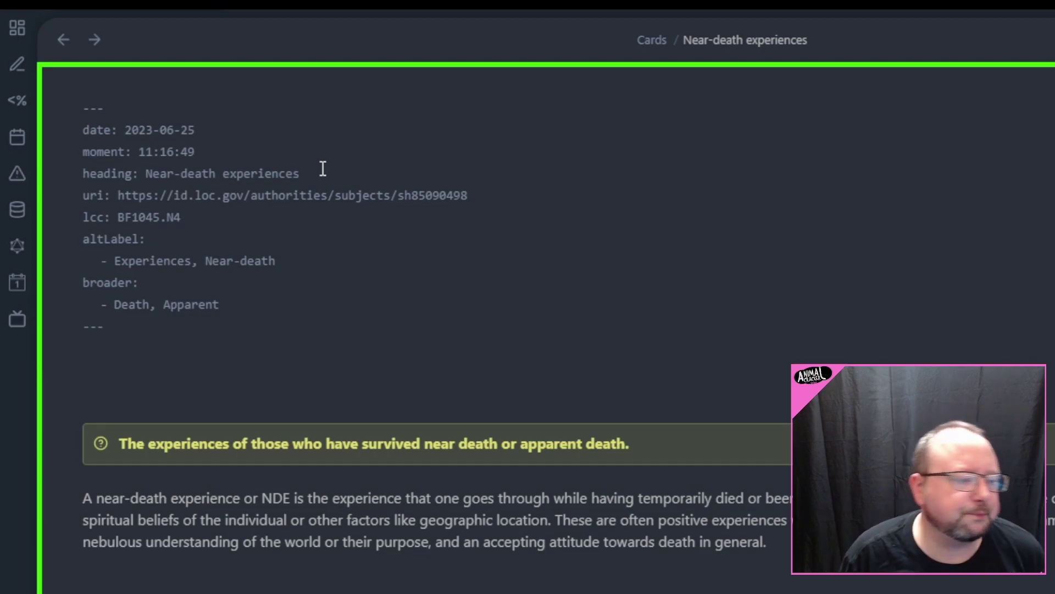
{"action": "left_click", "coordinate": [149, 173], "text": "shift"}
{"action": "left_click", "coordinate": [139, 174], "text": "shift"}
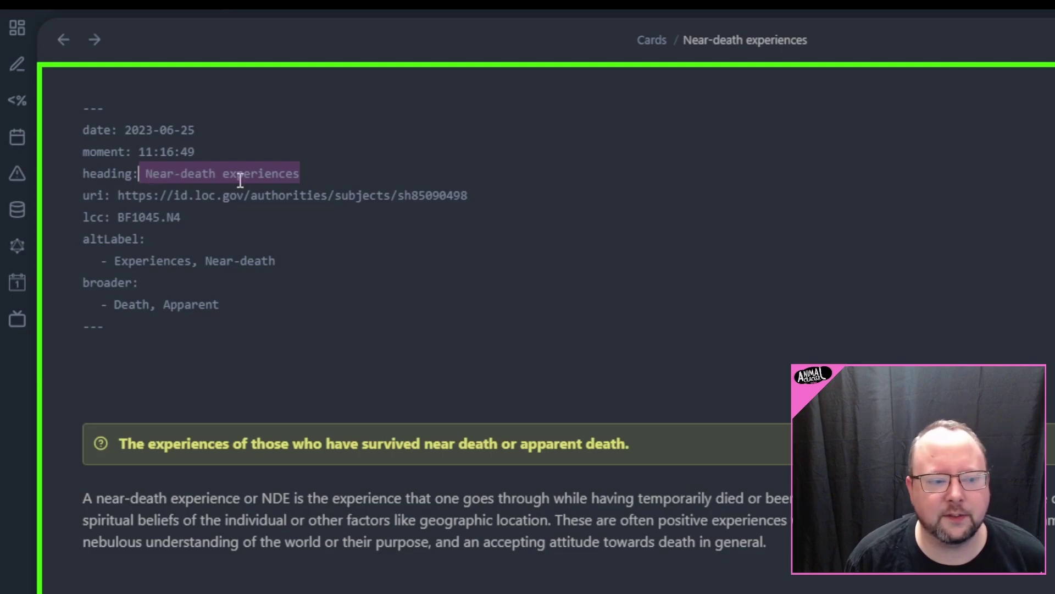
{"action": "mouse_move", "coordinate": [146, 196]}
{"action": "left_mouse_down"}
{"action": "mouse_move", "coordinate": [479, 192]}
{"action": "mouse_move", "coordinate": [130, 195]}
{"action": "left_mouse_up"}
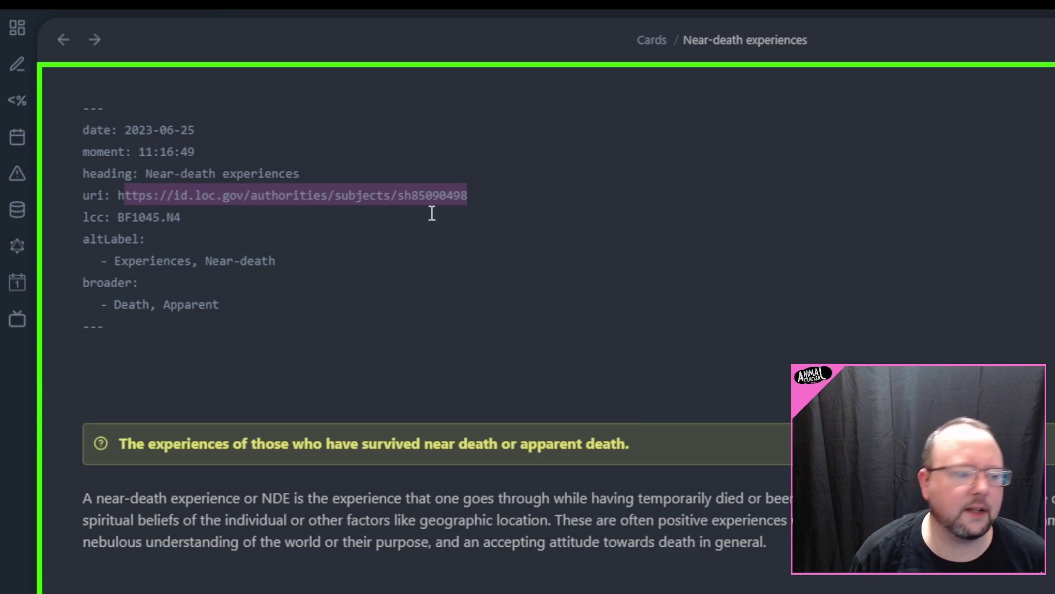
{"action": "left_click_drag", "start_coordinate": [245, 223], "coordinate": [117, 217]}
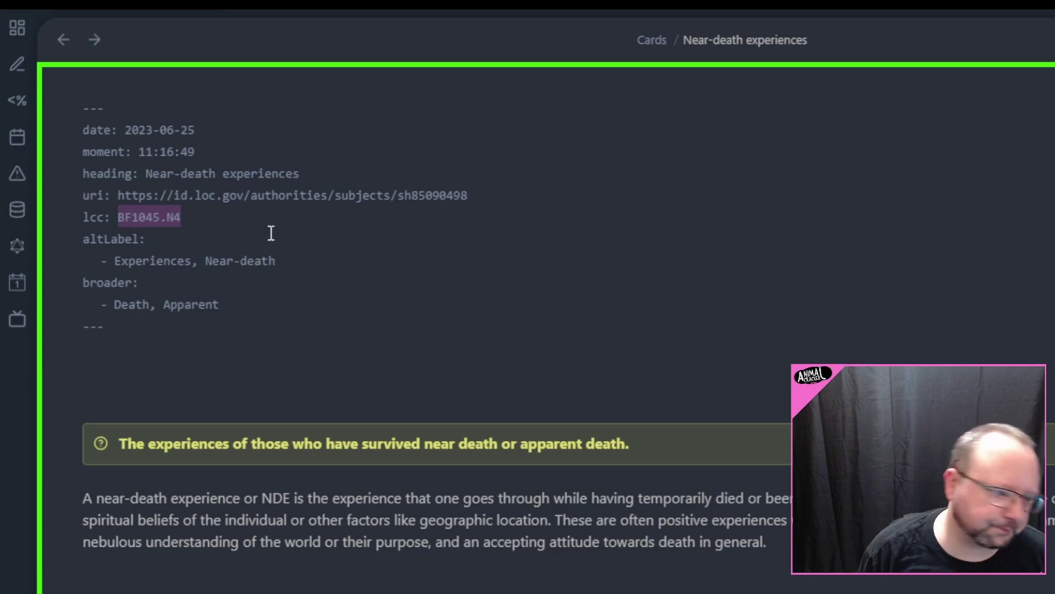
{"action": "left_click", "coordinate": [238, 220]}
{"action": "left_click_drag", "start_coordinate": [114, 260], "coordinate": [295, 278]}
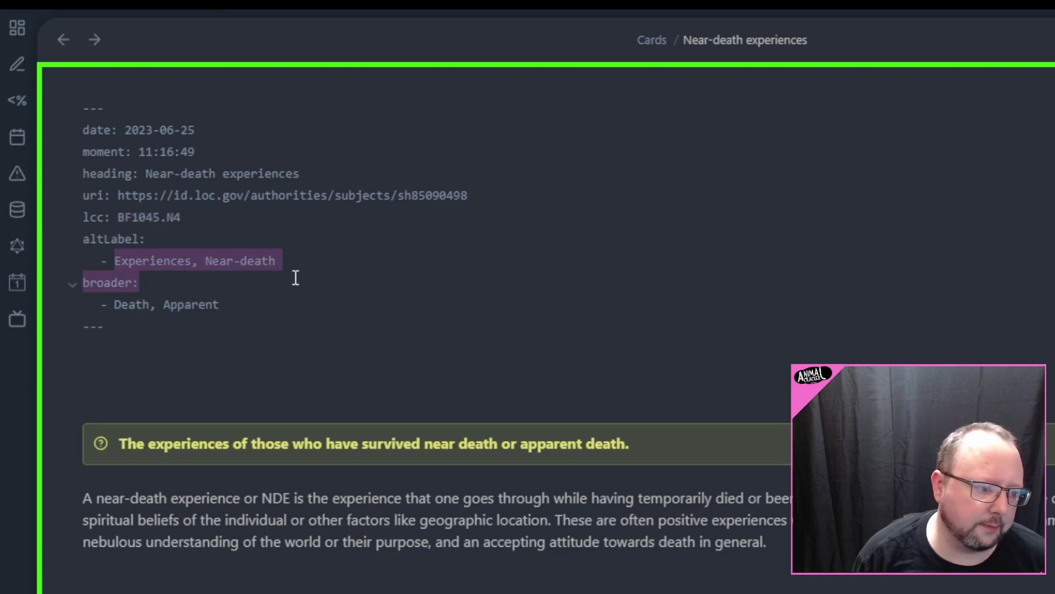
{"action": "left_click", "coordinate": [193, 323]}
{"action": "left_click_drag", "start_coordinate": [113, 304], "coordinate": [332, 304]}
{"action": "left_click", "coordinate": [332, 304]}
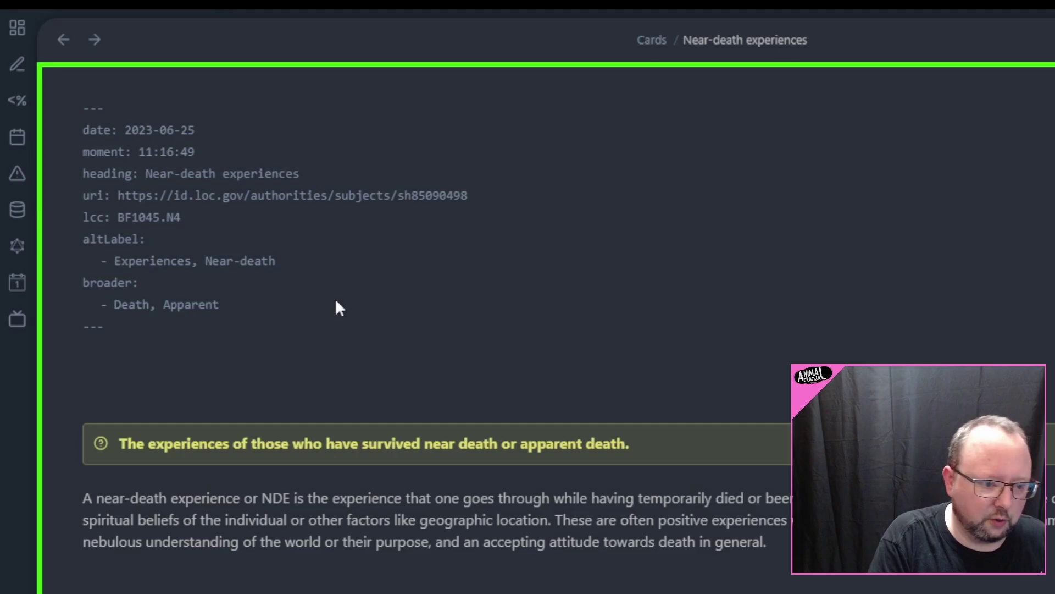
Run 'Linked Vocabs: Query LCSH (Subject Headings)' and search for 'alien abduc'.
{"action": "key", "text": "ctrl+p"}
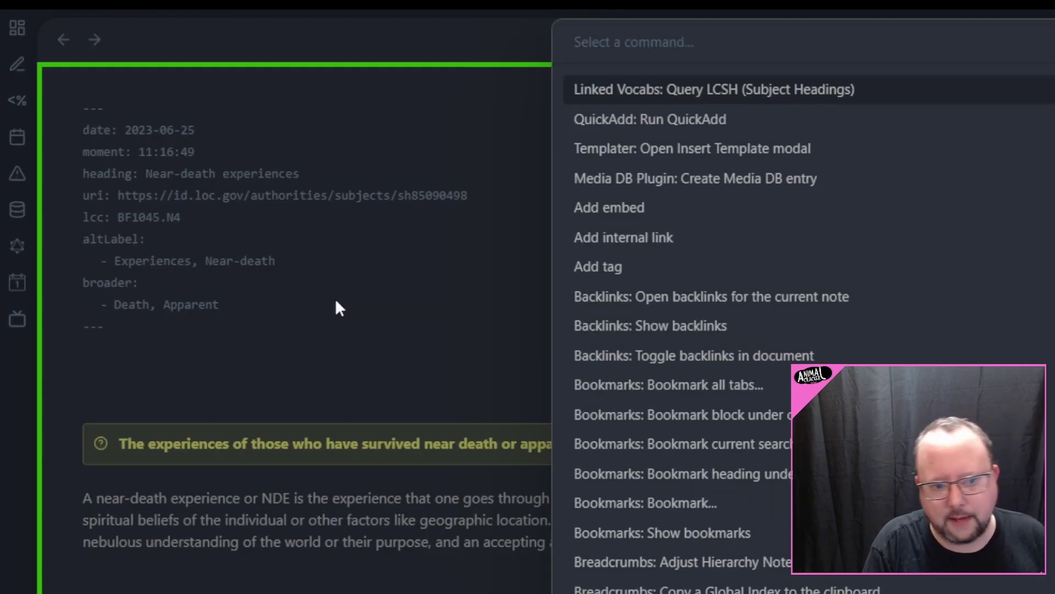
{"action": "key", "text": "Return"}
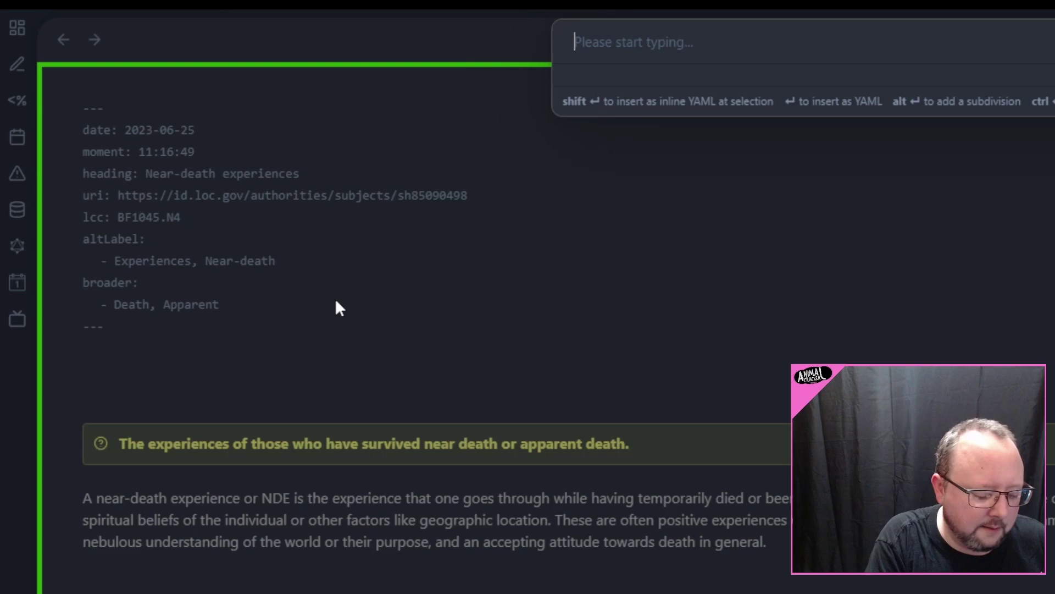
{"action": "type", "text": "al"}
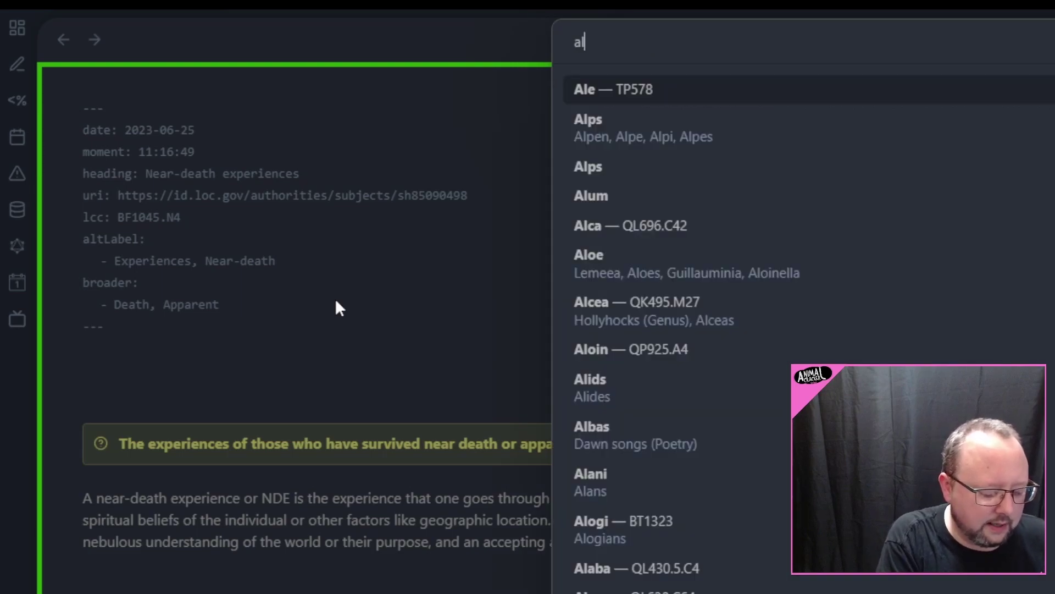
{"action": "type", "text": "ien abduc"}
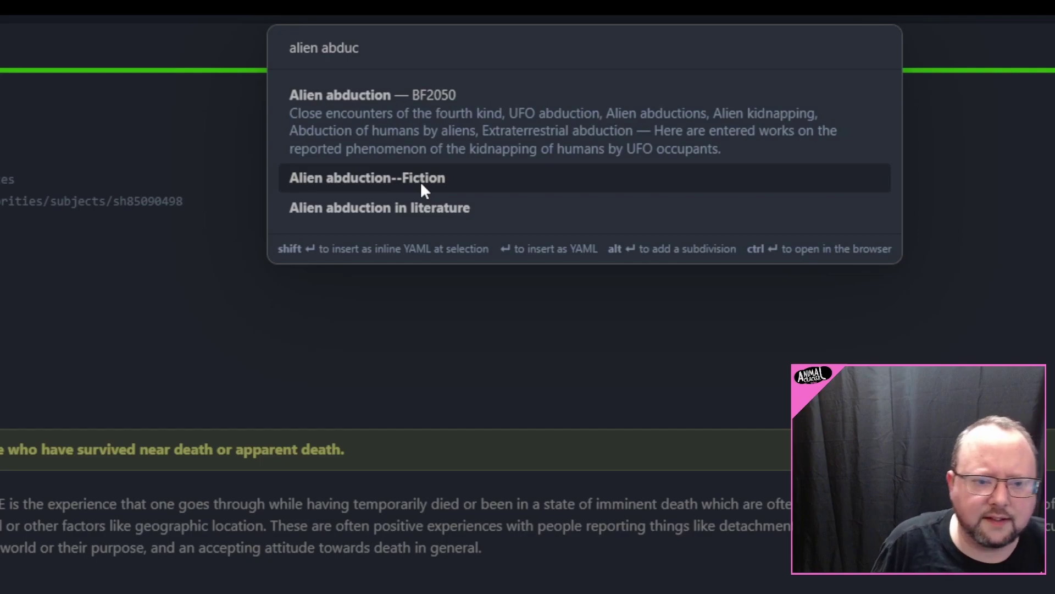
Replace the LCSH search with 'religion' and browse the religion heading results.
{"action": "key", "text": "ctrl+a"}
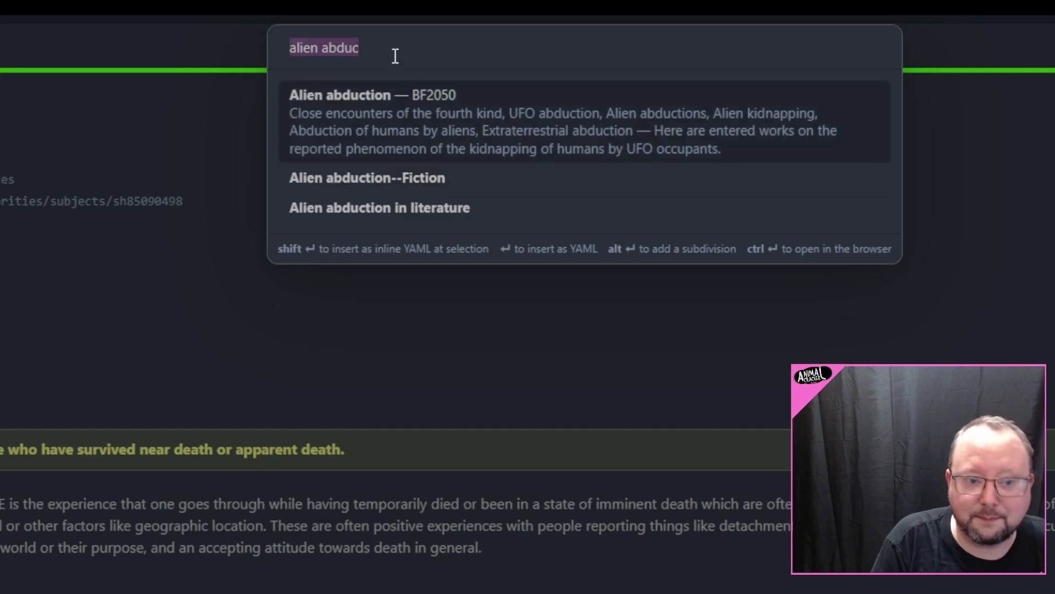
{"action": "key", "text": "BackSpace"}
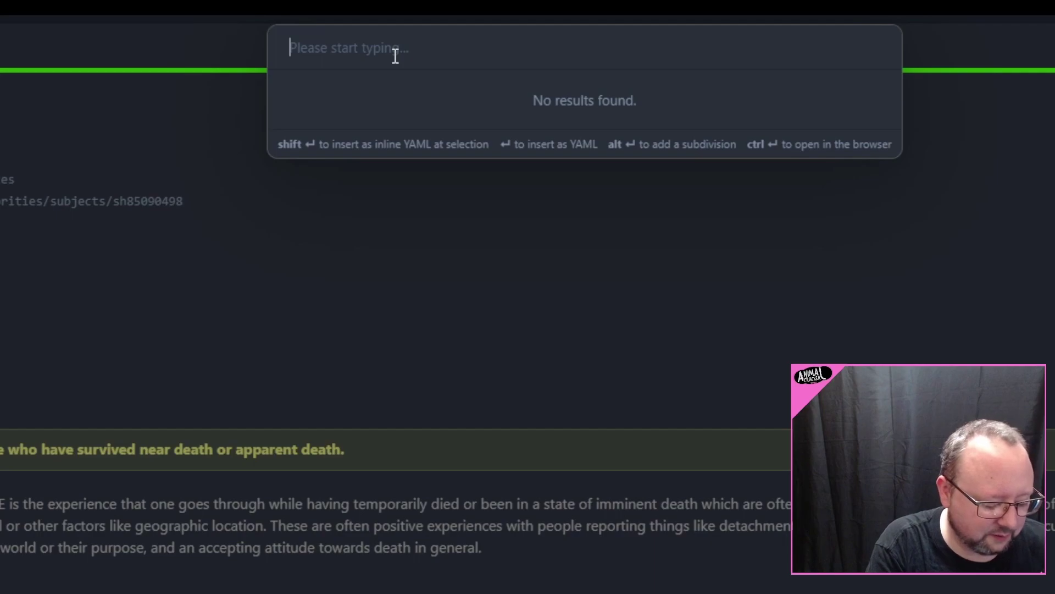
{"action": "type", "text": "religion"}
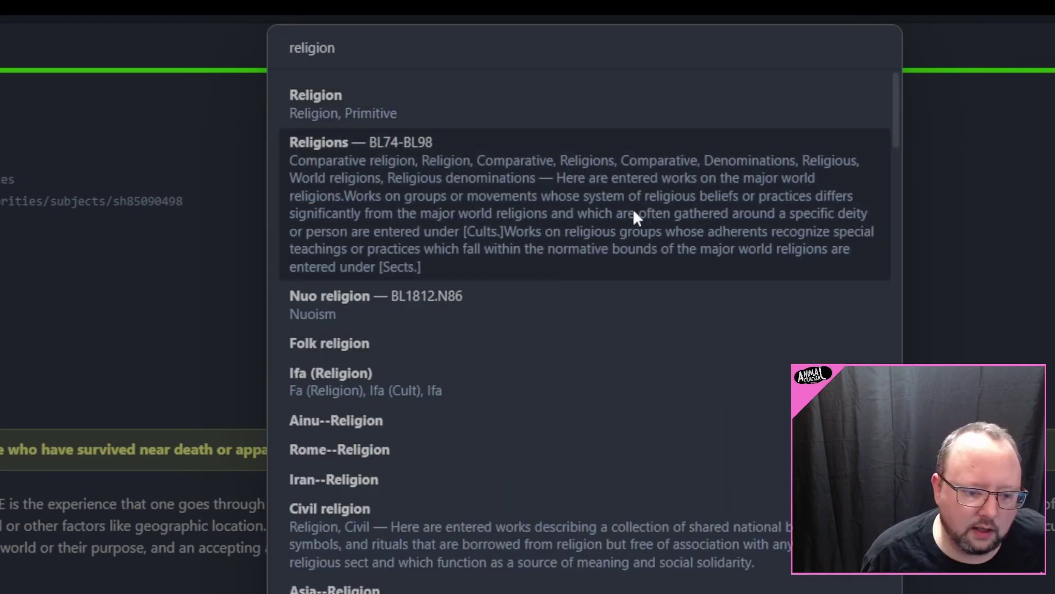
{"action": "scroll", "coordinate": [632, 214], "scroll_direction": "down", "scroll_amount": 3}
{"action": "scroll", "coordinate": [596, 290], "scroll_direction": "down", "scroll_amount": 3}
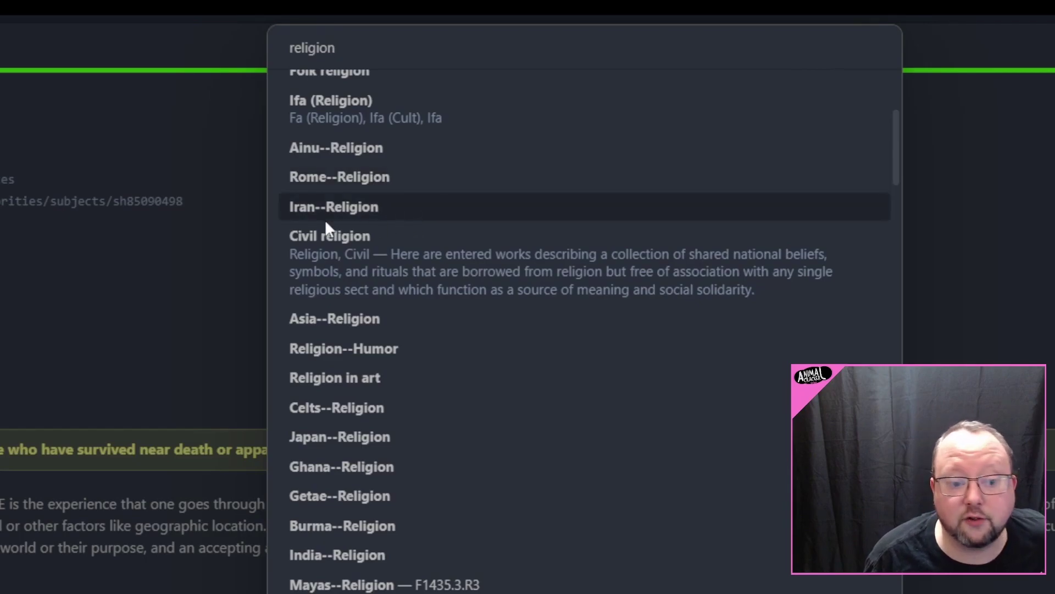
{"action": "scroll", "coordinate": [532, 209], "scroll_direction": "down", "scroll_amount": 9}
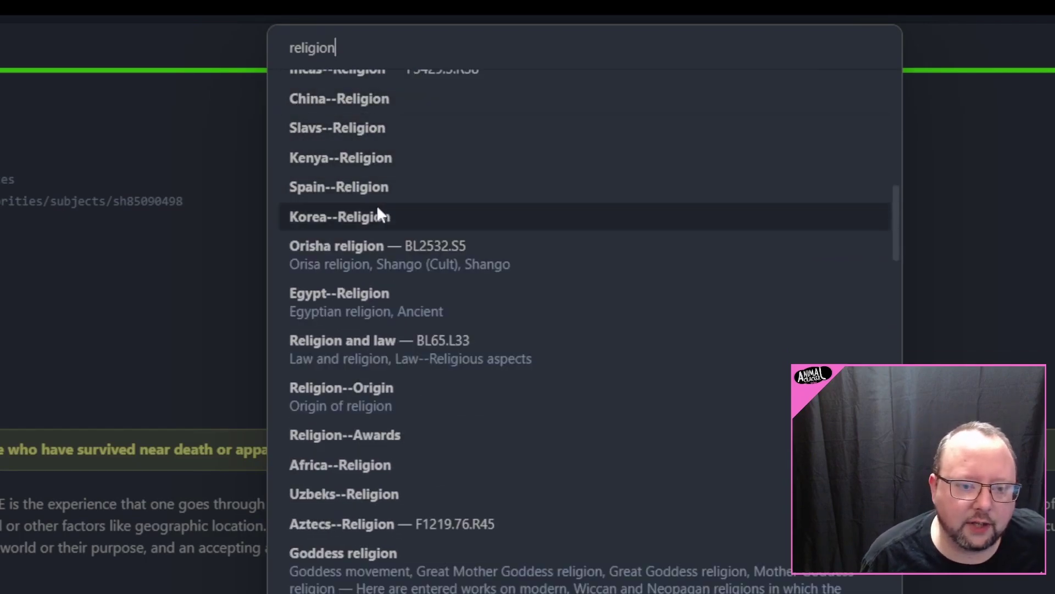
{"action": "scroll", "coordinate": [407, 215], "scroll_direction": "up", "scroll_amount": 3}
{"action": "scroll", "coordinate": [493, 248], "scroll_direction": "up", "scroll_amount": 6}
{"action": "scroll", "coordinate": [492, 249], "scroll_direction": "down", "scroll_amount": 3}
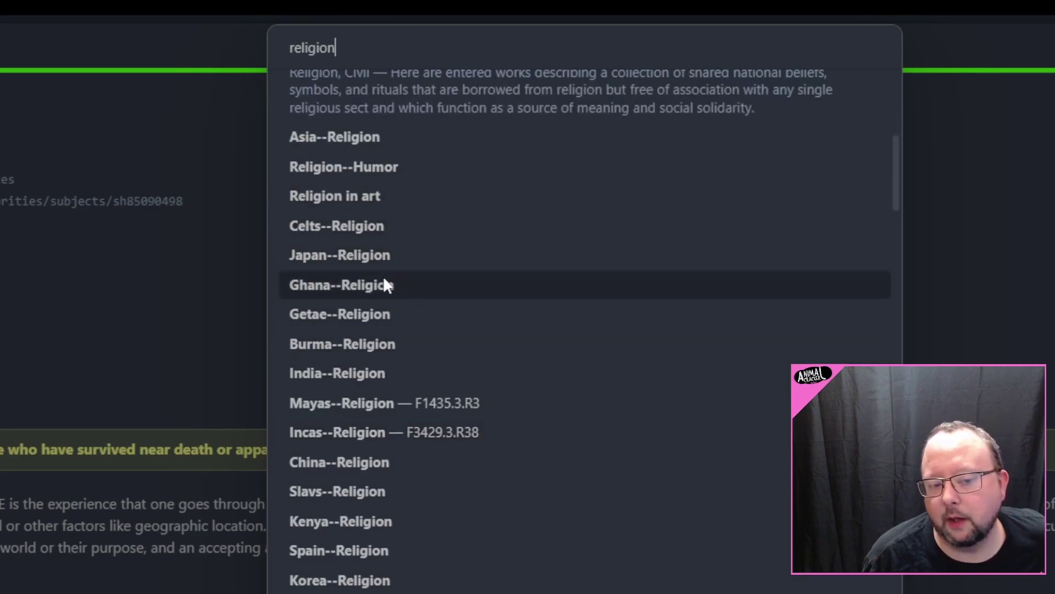
{"action": "scroll", "coordinate": [352, 252], "scroll_direction": "down", "scroll_amount": 2}
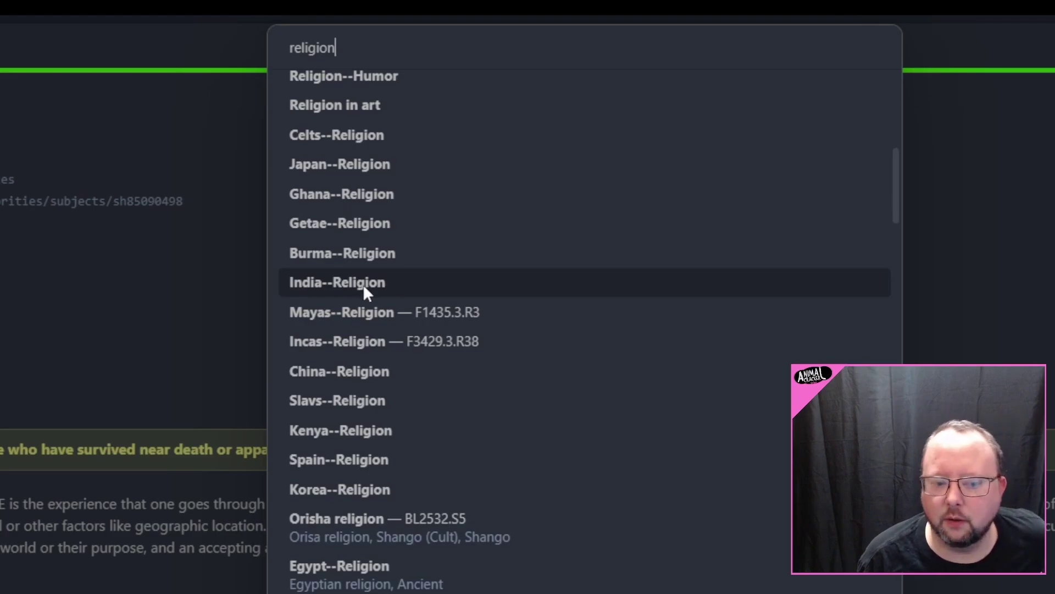
Change the heading search to 'neurolog' to bring up Neurology and Forensic neurology.
{"action": "scroll", "coordinate": [367, 272], "scroll_direction": "up", "scroll_amount": 8}
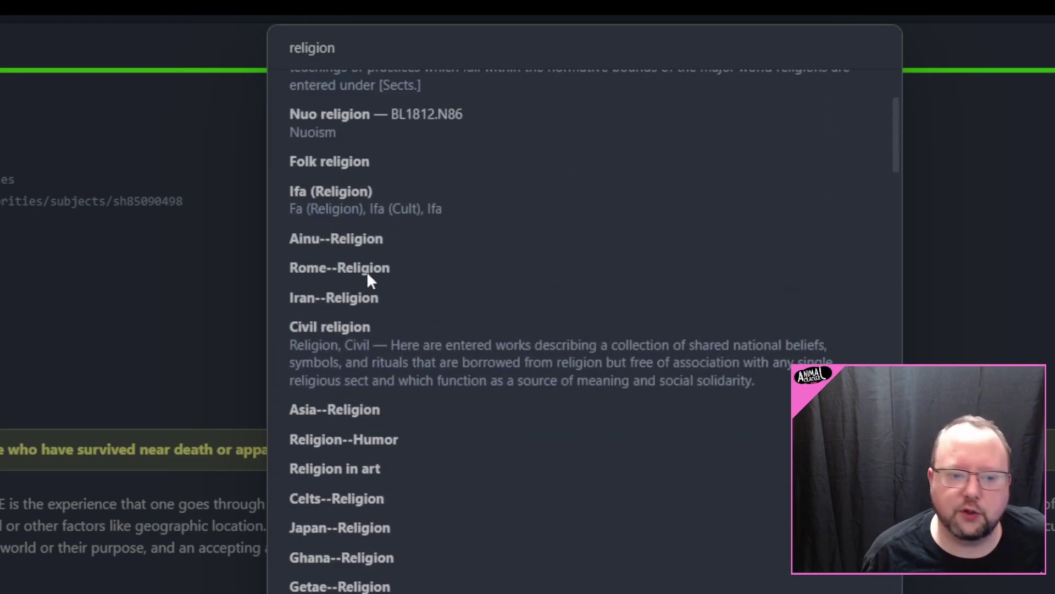
{"action": "scroll", "coordinate": [369, 276], "scroll_direction": "down", "scroll_amount": 10}
{"action": "scroll", "coordinate": [372, 282], "scroll_direction": "down", "scroll_amount": 10}
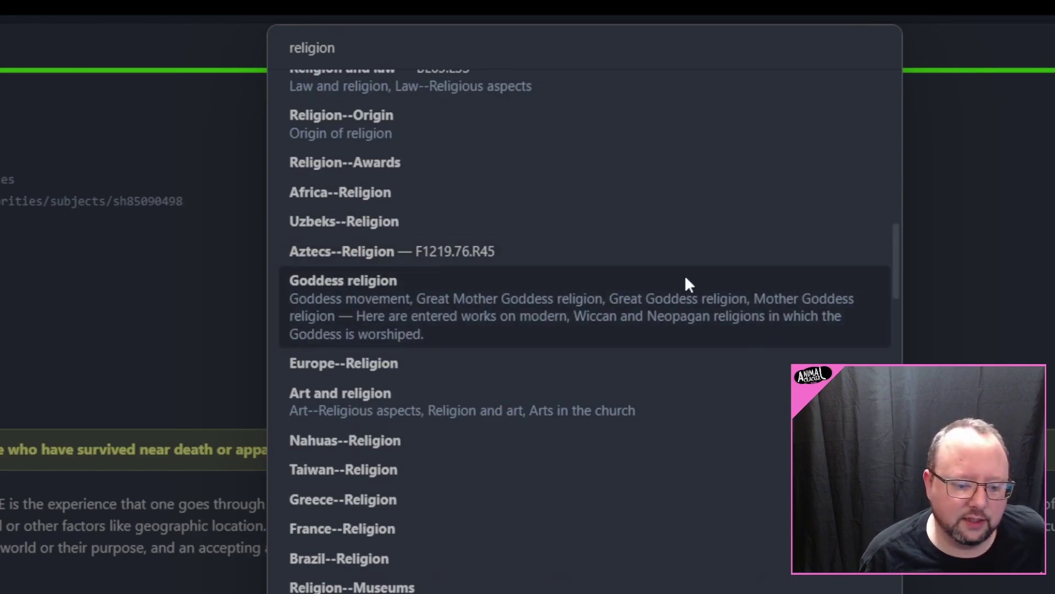
{"action": "scroll", "coordinate": [683, 279], "scroll_direction": "down", "scroll_amount": 8}
{"action": "double_click", "coordinate": [389, 49]}
{"action": "type", "text": "neurolog"}
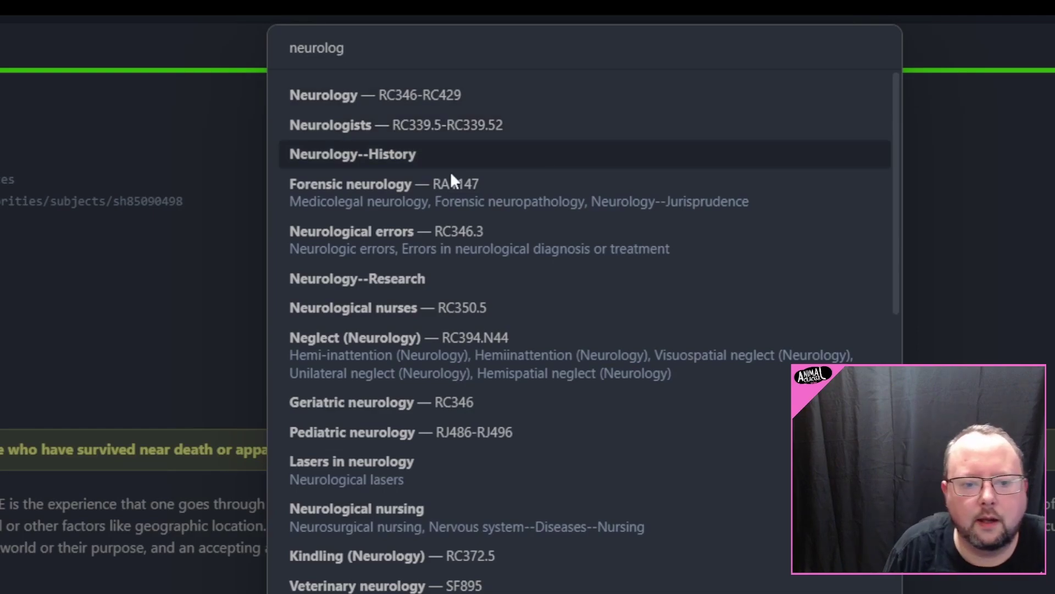
Insert Forensic neurology (RA1147), with broader Neurology and narrower Forensic neuropsychology, into the frontmatter.
{"action": "scroll", "coordinate": [711, 155], "scroll_direction": "down", "scroll_amount": 2}
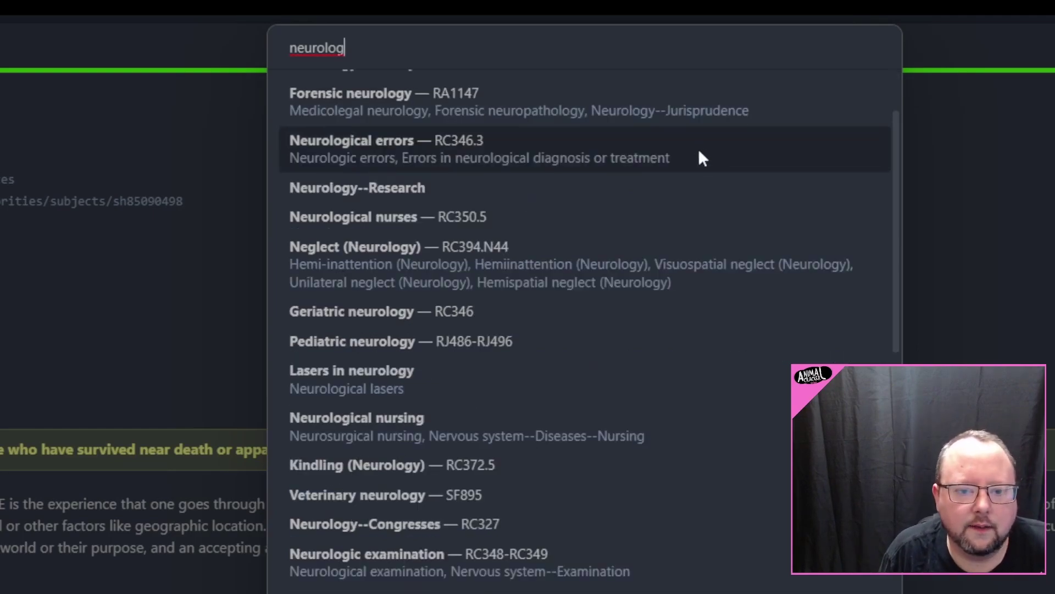
{"action": "left_click", "coordinate": [438, 111]}
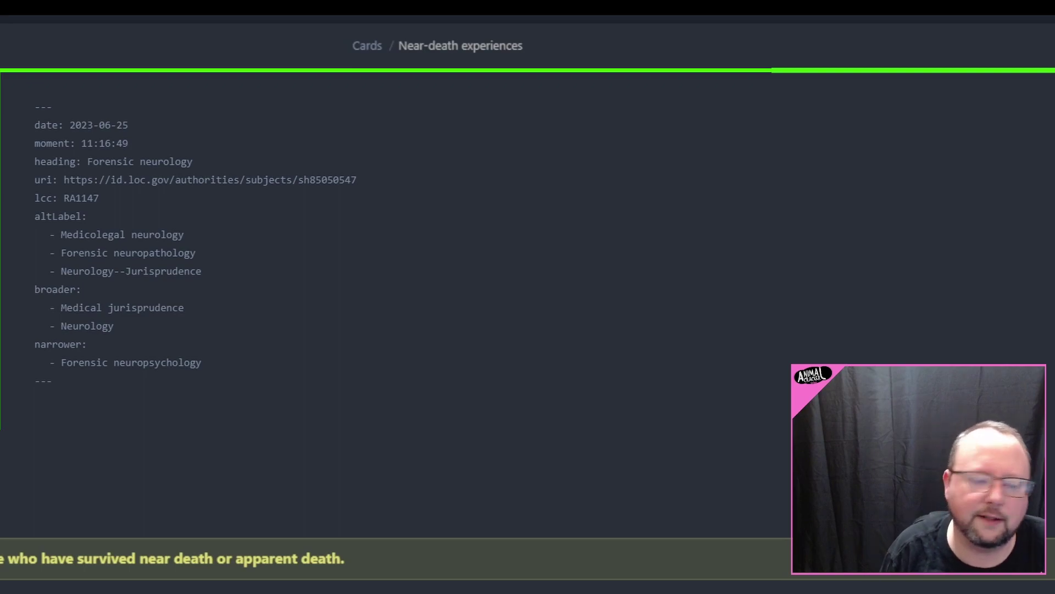
Search LCSH headings for 'alien abduction' again and highlight 'Alien abduction in literature'.
{"action": "key", "text": "ctrl+shift+l"}
{"action": "type", "text": "alien abdc"}
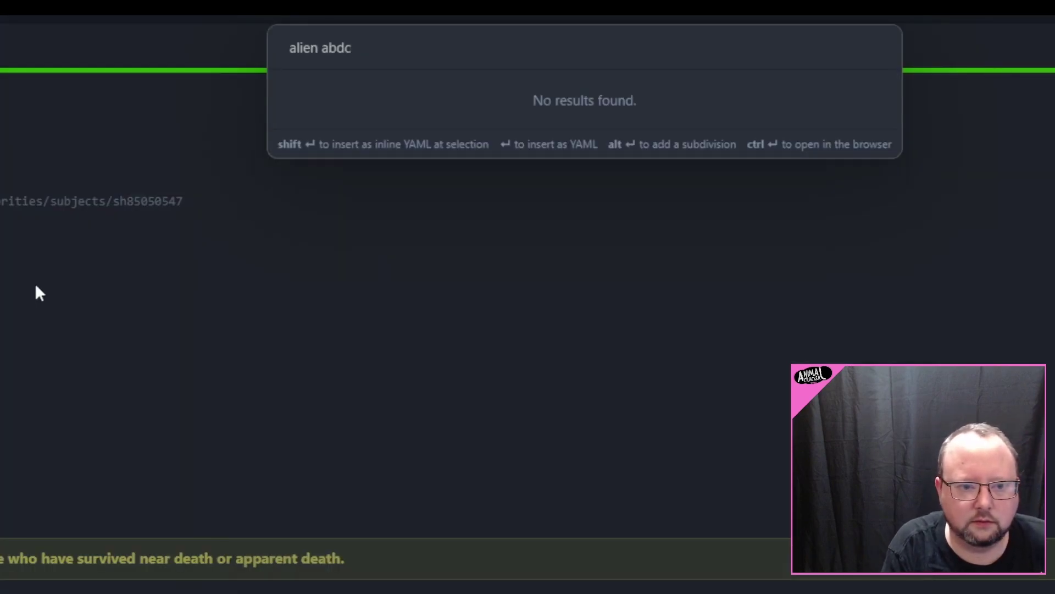
{"action": "key", "text": "BackSpace"}
{"action": "type", "text": "ucti"}
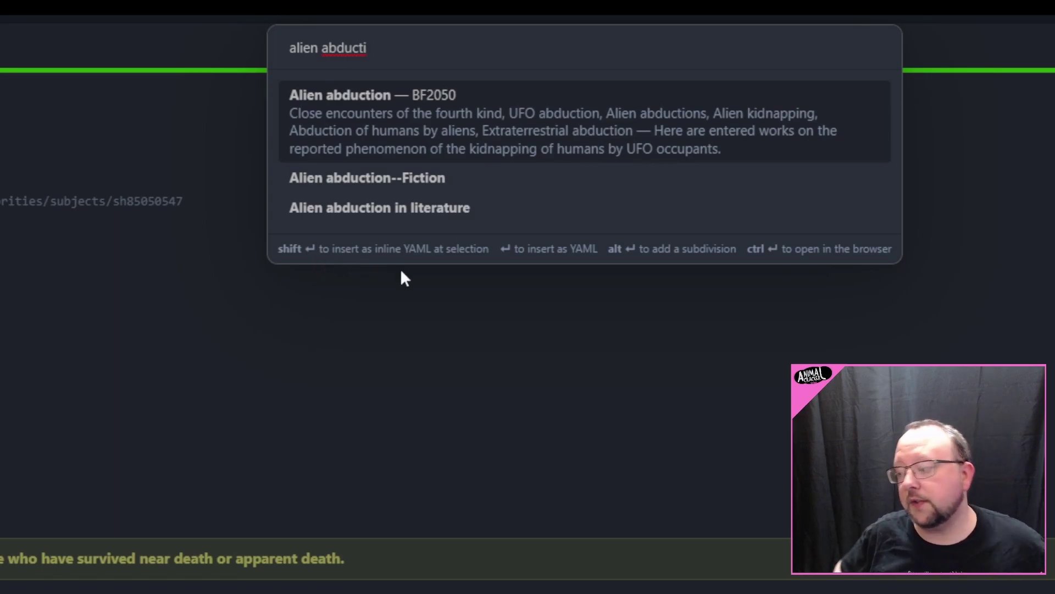
{"action": "key", "text": "Down"}
{"action": "key", "text": "Down"}
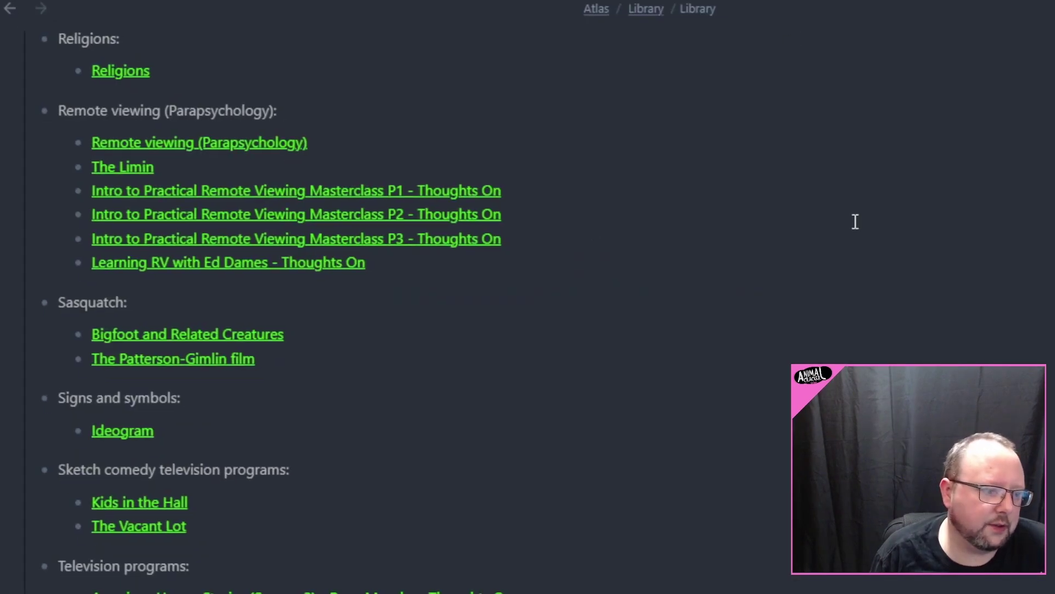
{"action": "scroll", "coordinate": [728, 268], "scroll_direction": "up", "scroll_amount": 20}
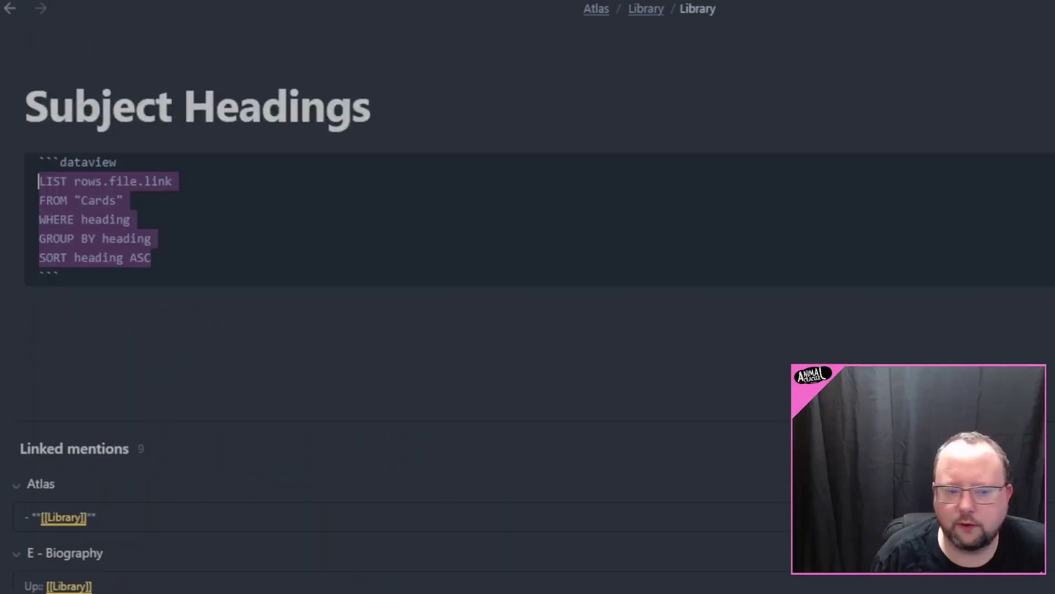
{"action": "left_click", "coordinate": [155, 223]}
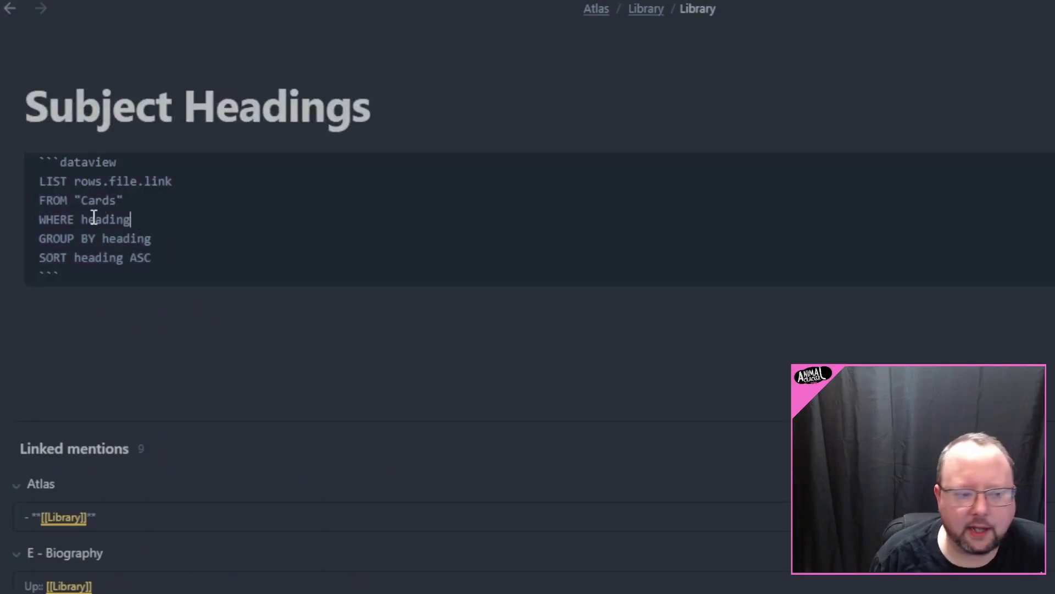
{"action": "left_click_drag", "start_coordinate": [81, 220], "coordinate": [133, 219]}
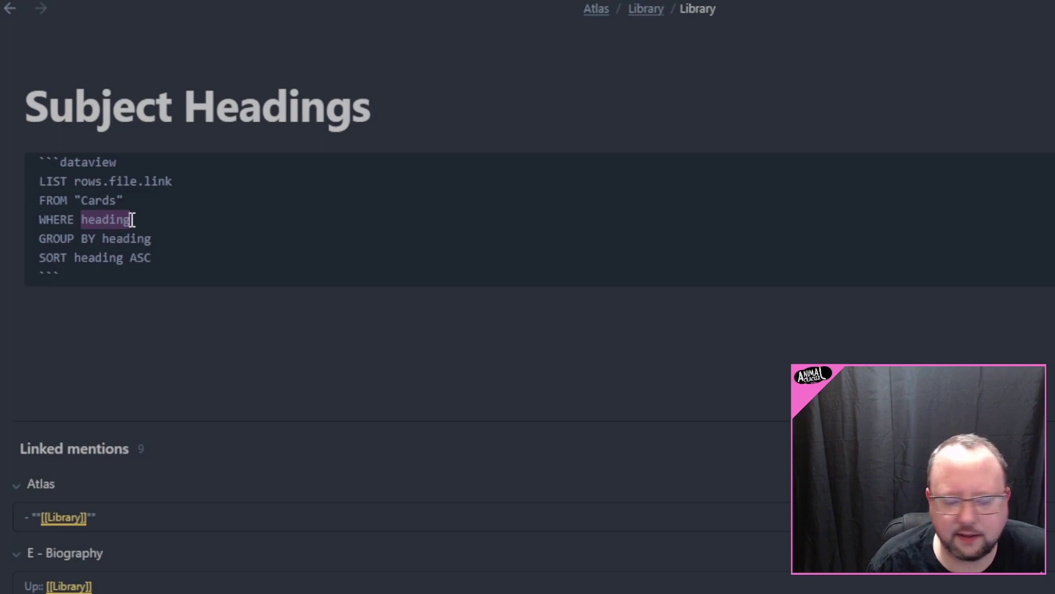